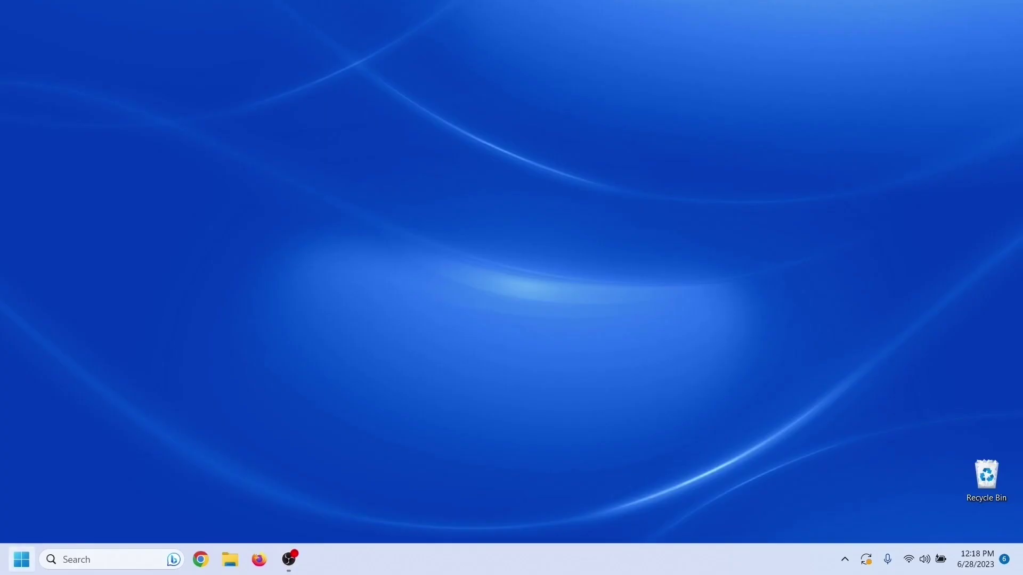
- Launch Cisco Packet Tracer by searching 'pack' in the Start menu
{"action": "key", "text": "super+s"}
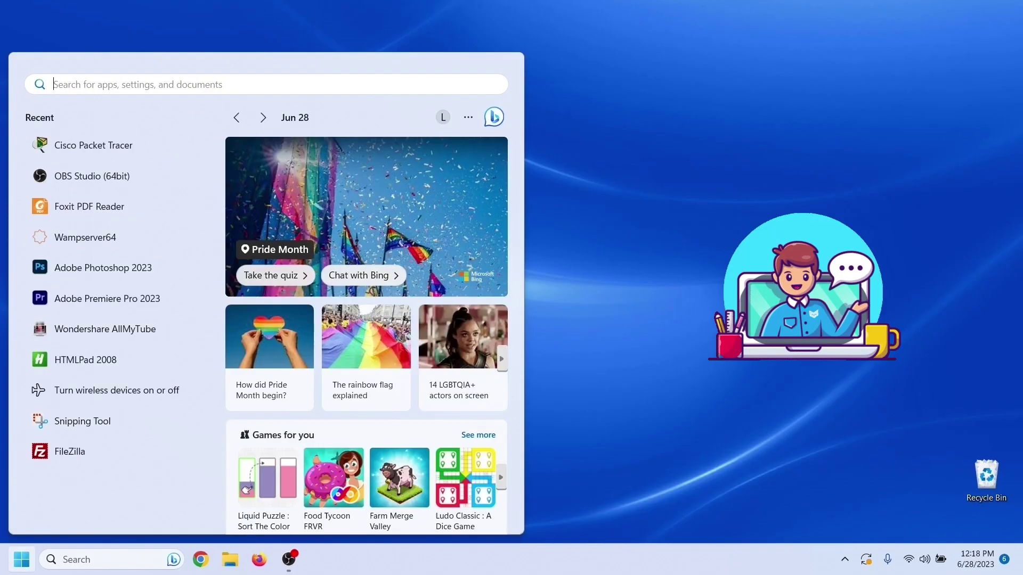
{"action": "type", "text": "pac"}
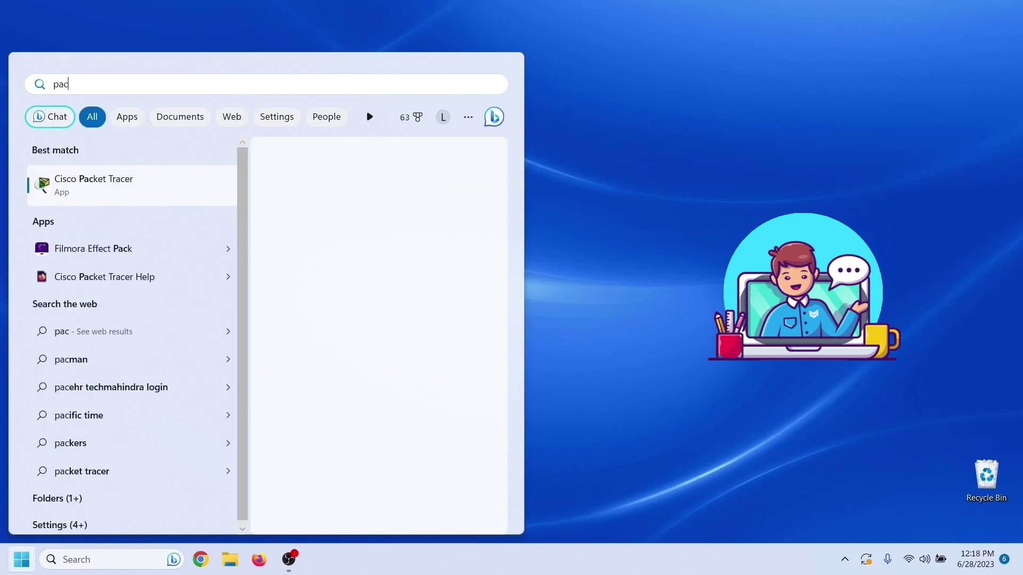
{"action": "type", "text": "k"}
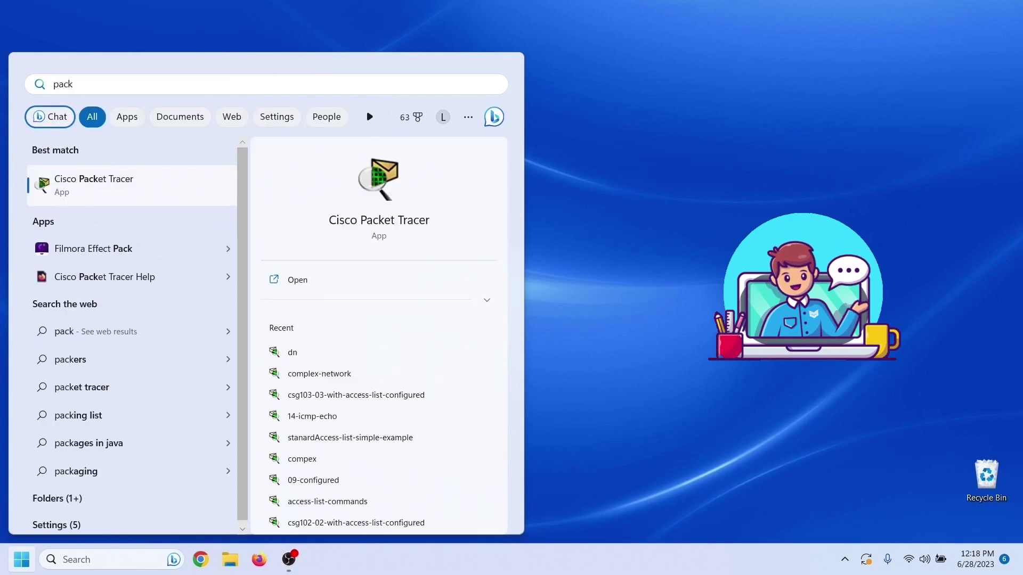
{"action": "key", "text": "Return"}
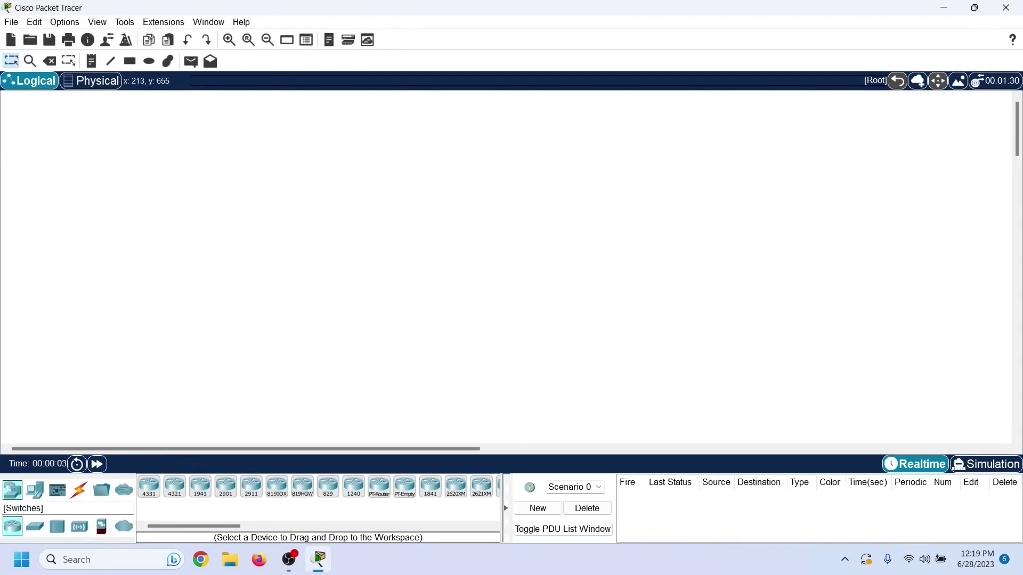
- Place a 2960 switch and an AccessPoint-PT on the workspace and cable them together
{"action": "left_click", "coordinate": [34, 526]}
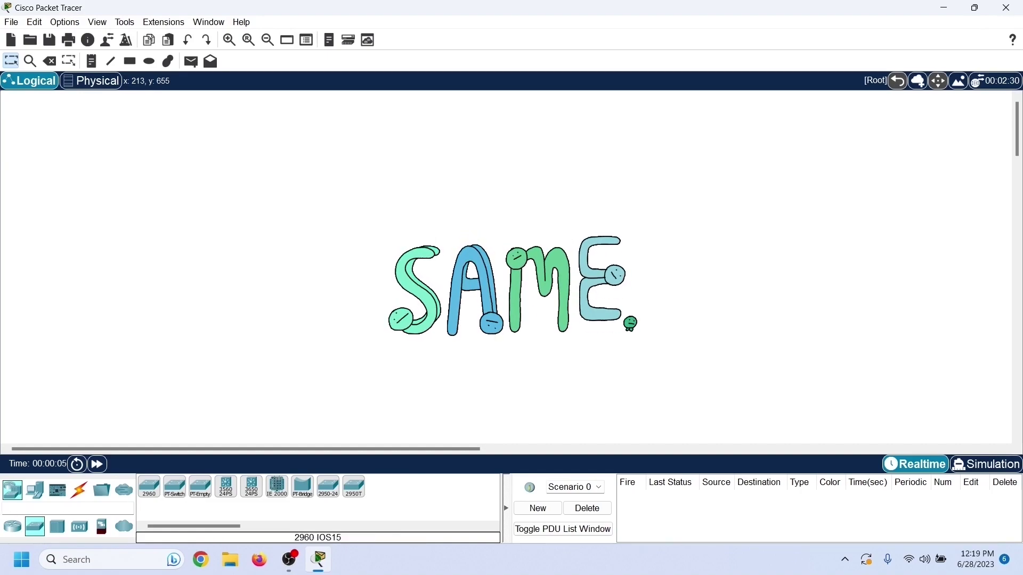
{"action": "left_click", "coordinate": [291, 272]}
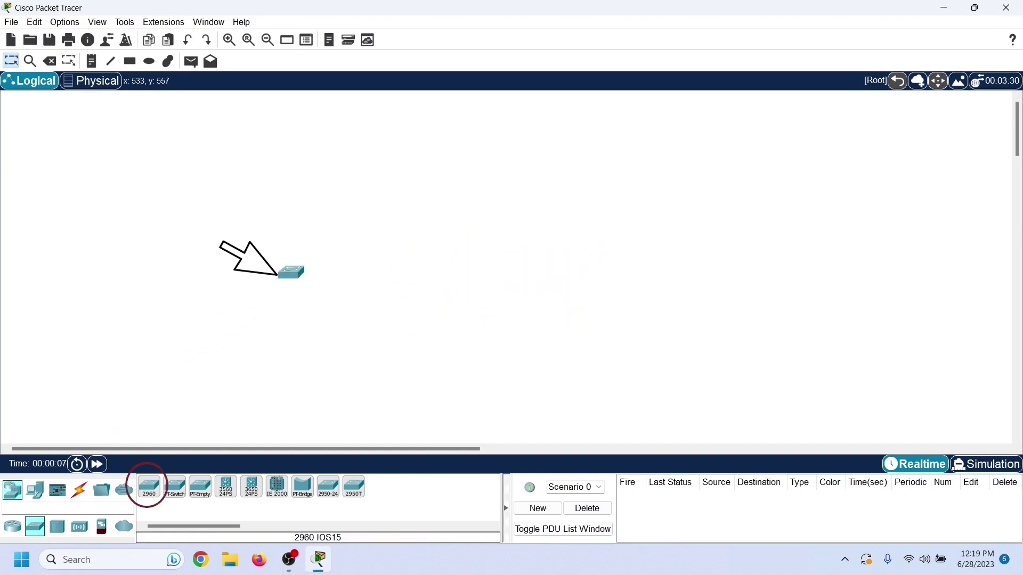
{"action": "left_click", "coordinate": [79, 526]}
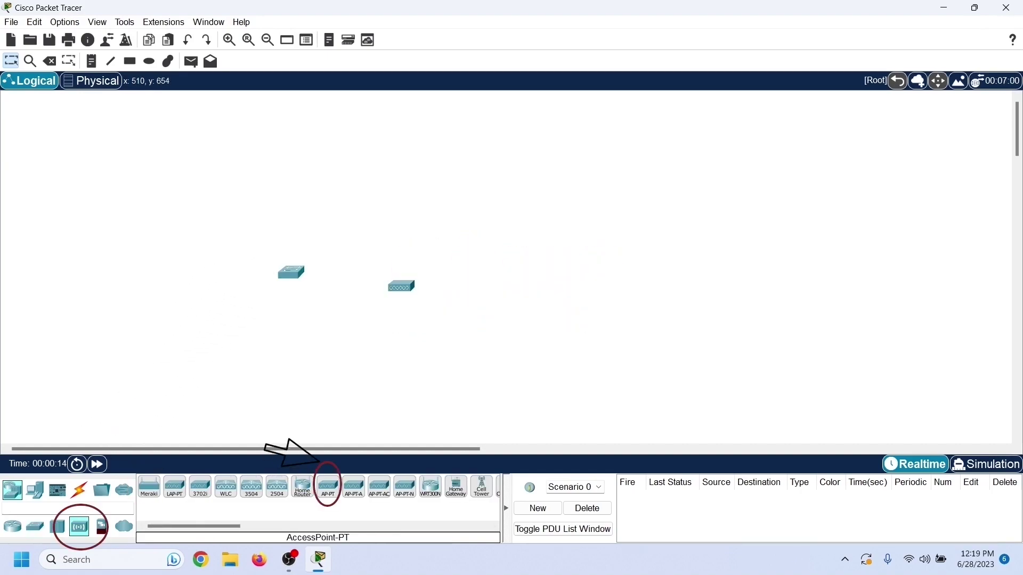
{"action": "left_click", "coordinate": [80, 490]}
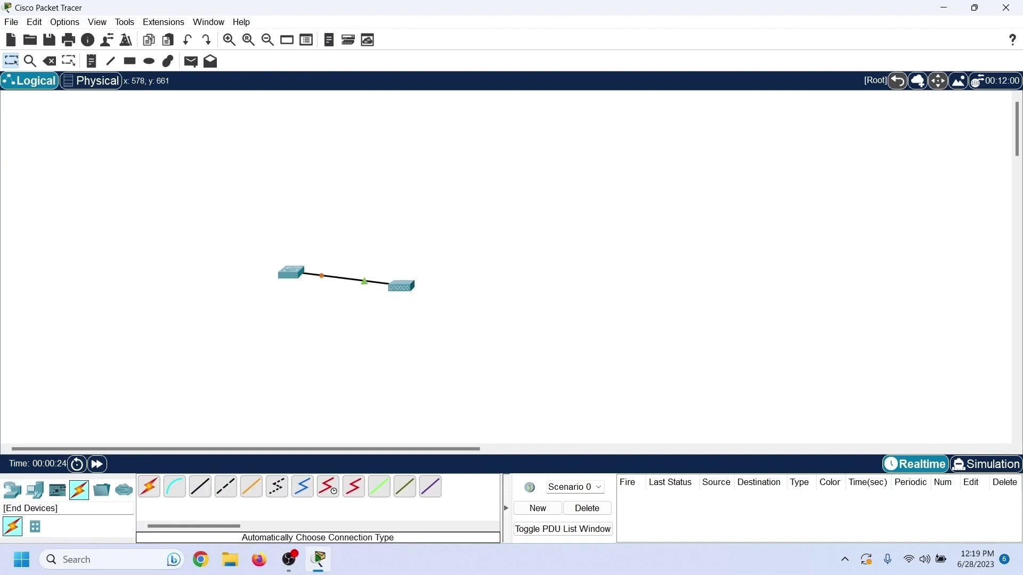
- Add two PCs, a tablet, a PDA and two laptops, cabling the PCs to the switch
{"action": "left_click", "coordinate": [13, 490]}
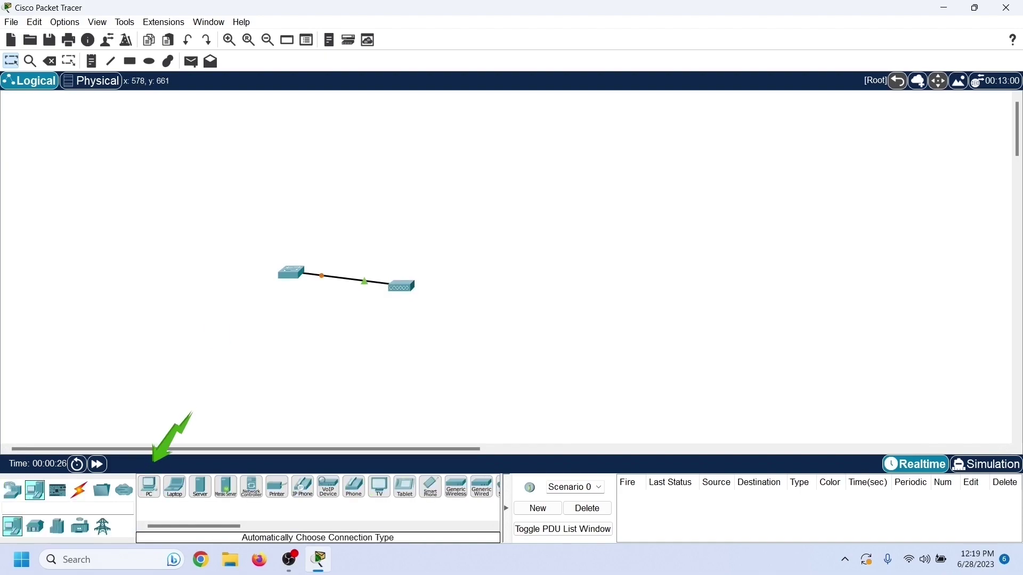
{"action": "left_click", "coordinate": [218, 333]}
{"action": "left_click", "coordinate": [255, 349]}
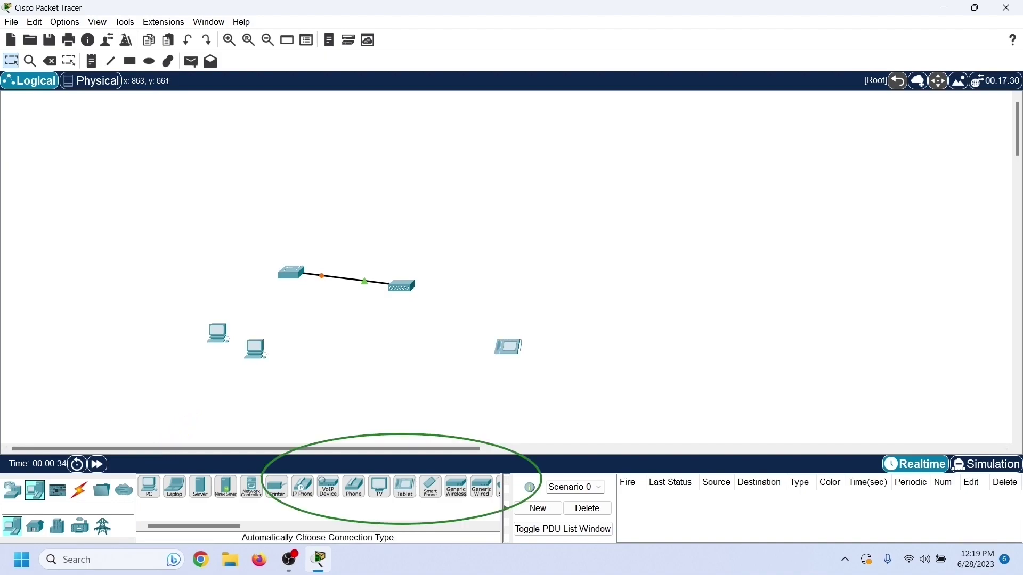
{"action": "left_click", "coordinate": [174, 486]}
{"action": "left_click", "coordinate": [346, 414]}
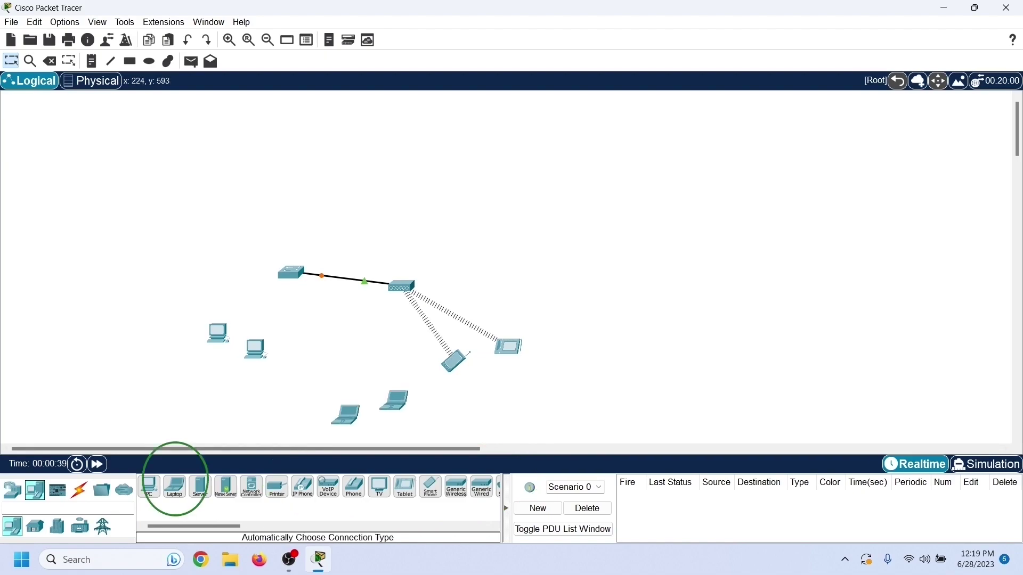
{"action": "left_click", "coordinate": [79, 490]}
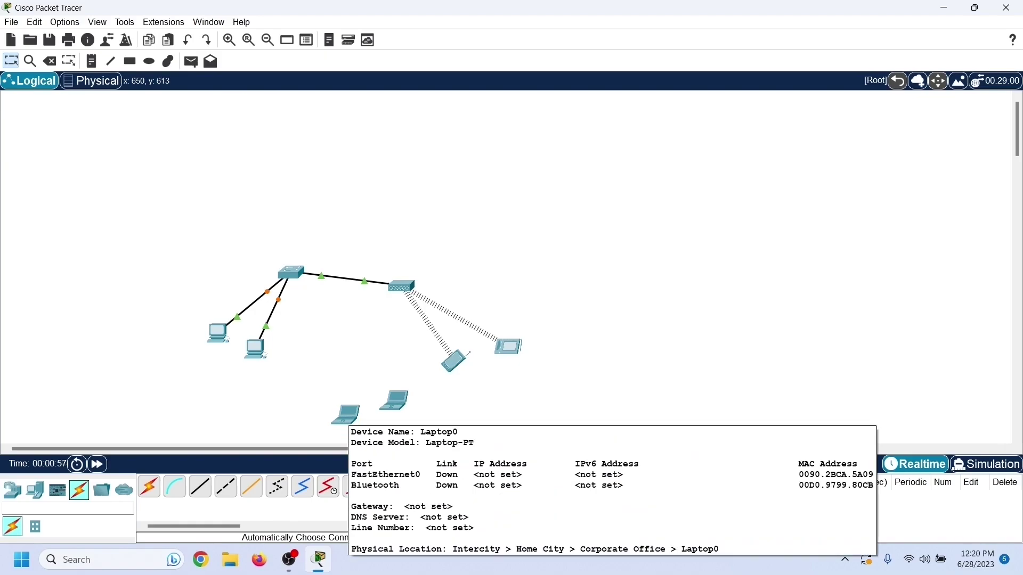
- Replace Laptop0's Ethernet module with a WPC300N wireless card so it joins the access point
{"action": "left_click", "coordinate": [345, 415]}
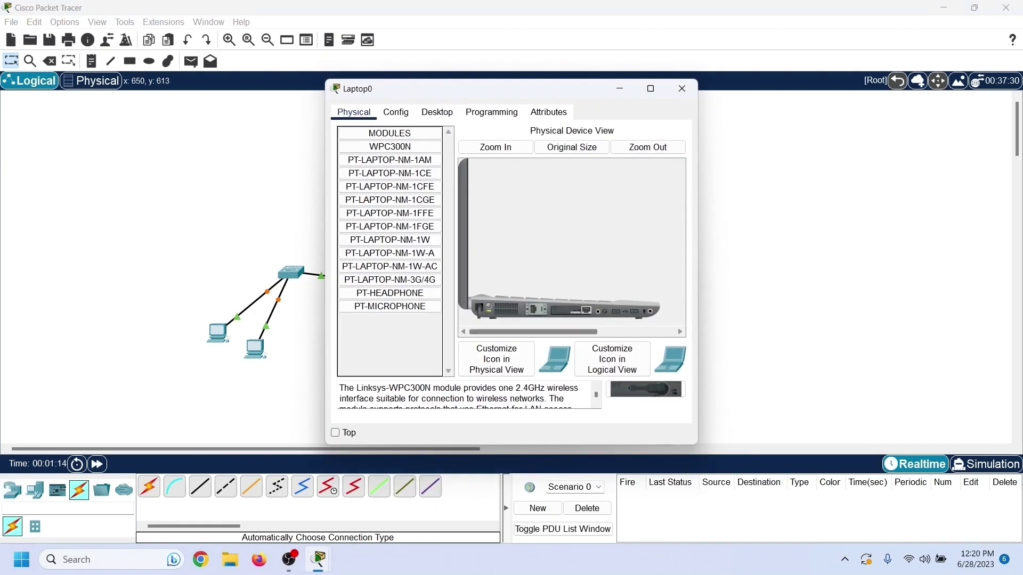
{"action": "left_click_drag", "start_coordinate": [570, 311], "coordinate": [390, 147]}
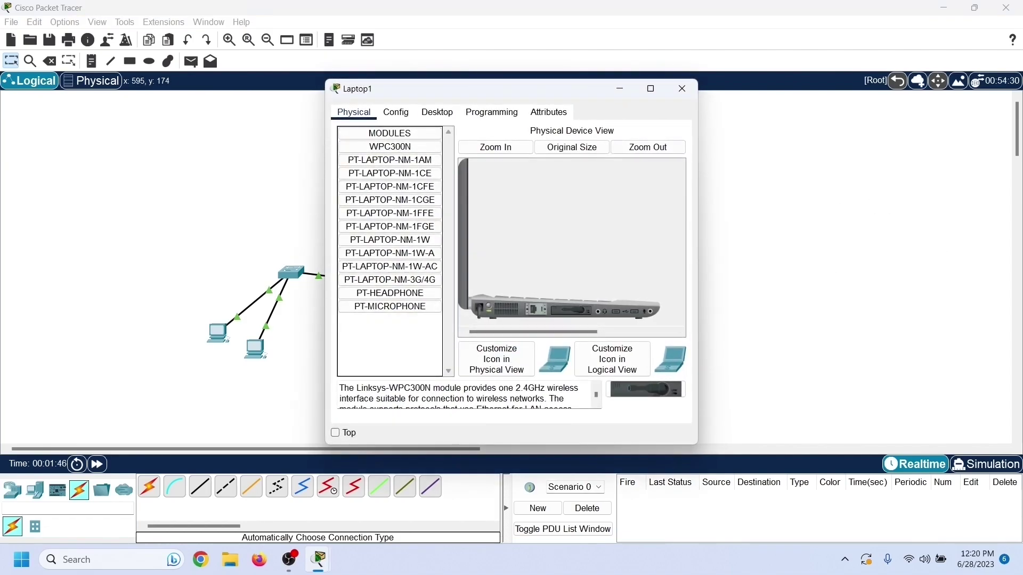
{"action": "key", "text": "alt+F4"}
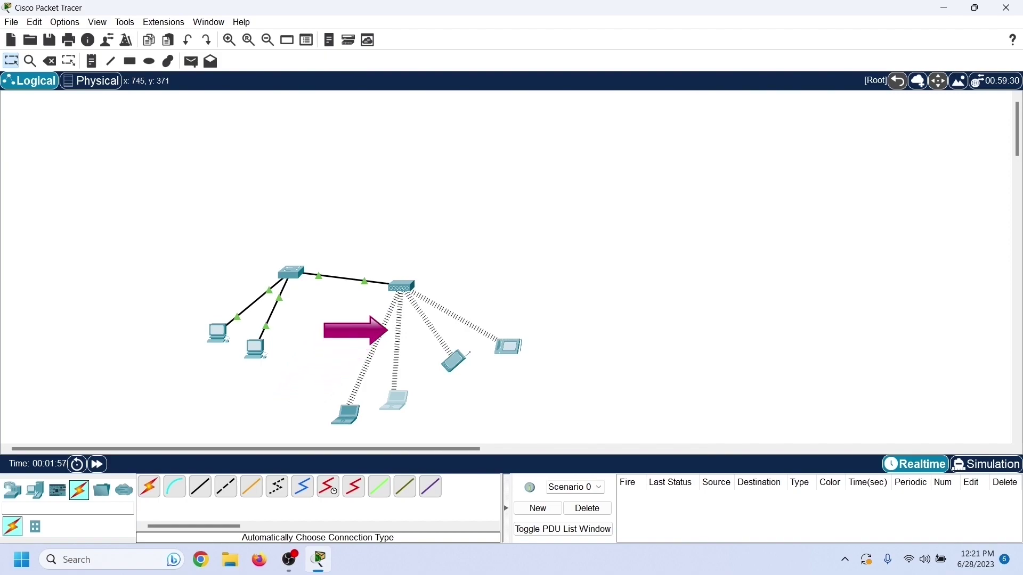
- Put the switch and access point across the top and spread PCs and wireless devices below
{"action": "left_click_drag", "start_coordinate": [401, 286], "coordinate": [505, 201]}
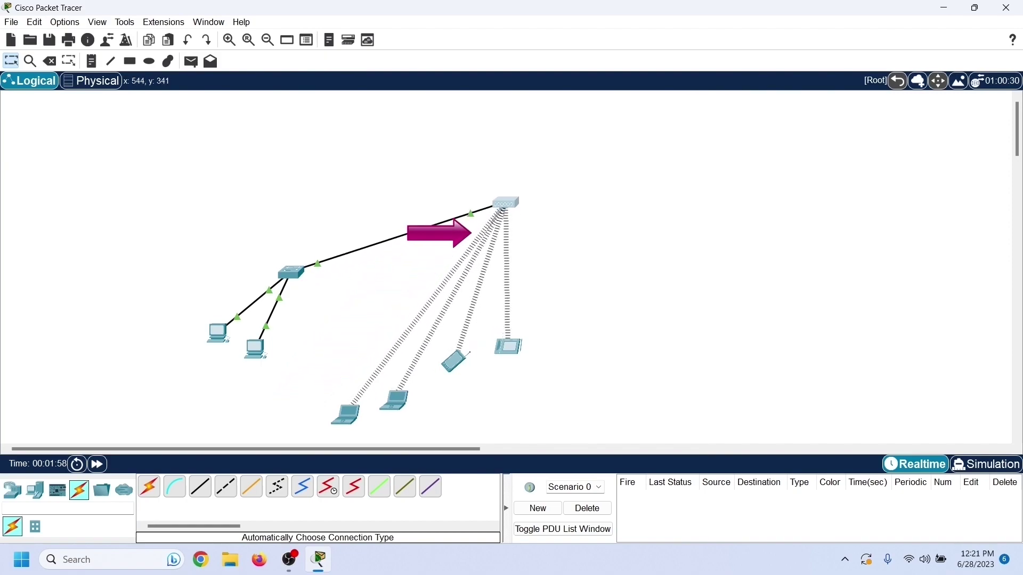
{"action": "left_click_drag", "start_coordinate": [291, 272], "coordinate": [280, 205]}
{"action": "left_click_drag", "start_coordinate": [255, 348], "coordinate": [306, 317]}
{"action": "left_click_drag", "start_coordinate": [218, 333], "coordinate": [198, 315]}
{"action": "left_click_drag", "start_coordinate": [507, 346], "coordinate": [628, 325]}
{"action": "left_click_drag", "start_coordinate": [455, 356], "coordinate": [532, 329]}
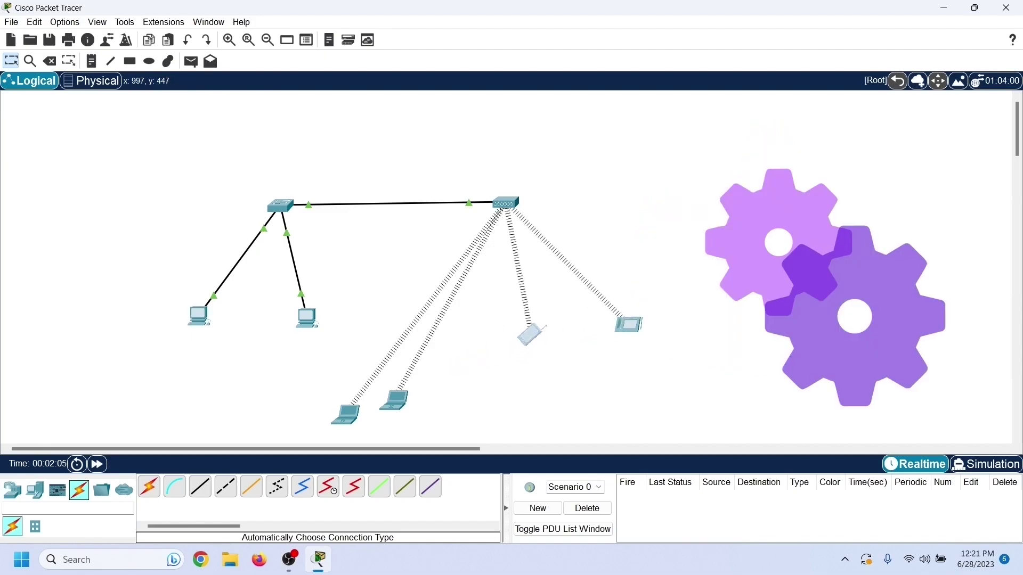
{"action": "left_click_drag", "start_coordinate": [397, 393], "coordinate": [464, 338]}
{"action": "left_click_drag", "start_coordinate": [346, 413], "coordinate": [404, 347]}
{"action": "left_click", "coordinate": [229, 40]}
{"action": "left_click", "coordinate": [229, 40]}
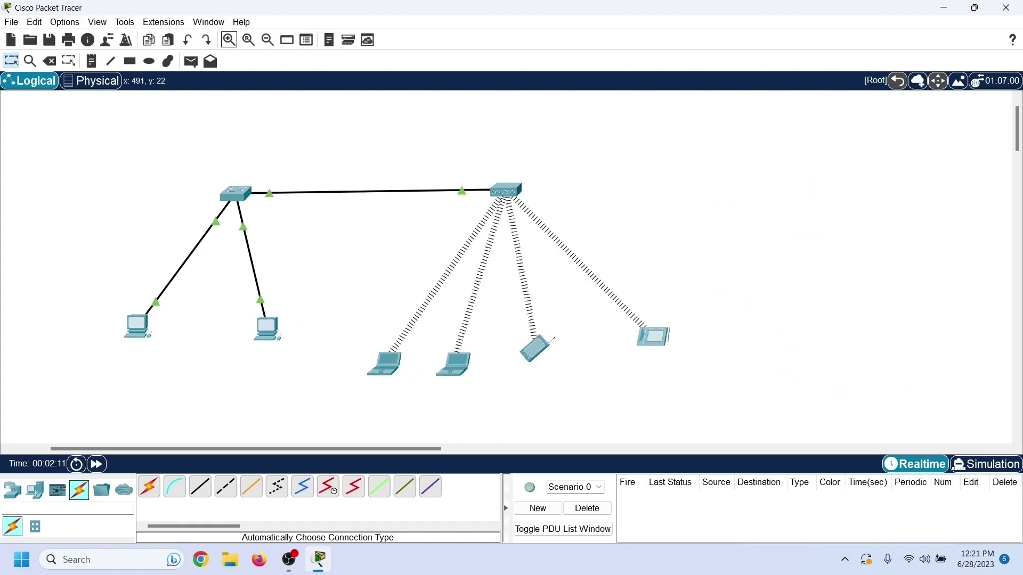
{"action": "left_click", "coordinate": [229, 40]}
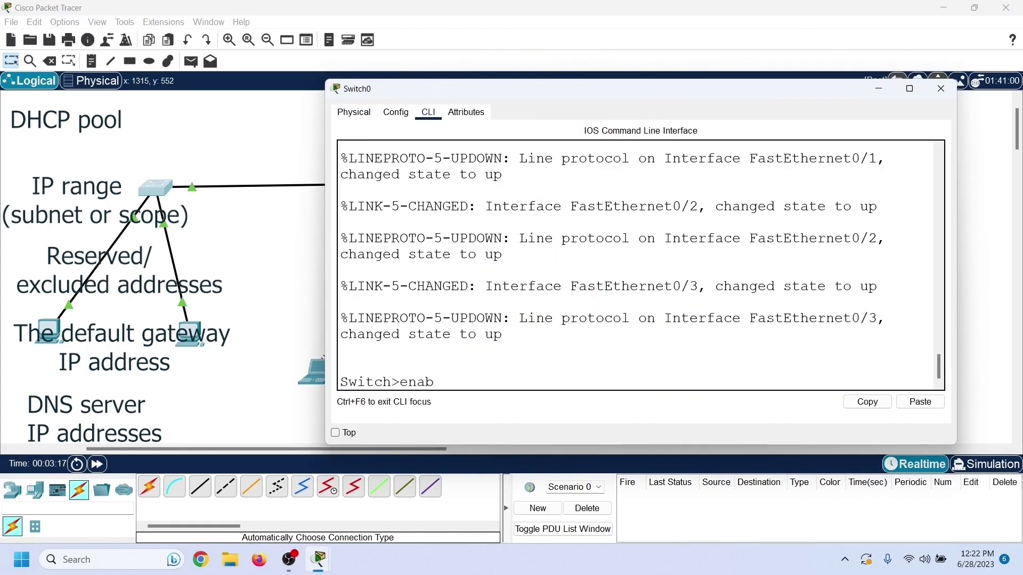
- Enter global configuration and exclude 192.168.1.1–192.168.1.10 from DHCP on Switch0
{"action": "key", "text": "Return"}
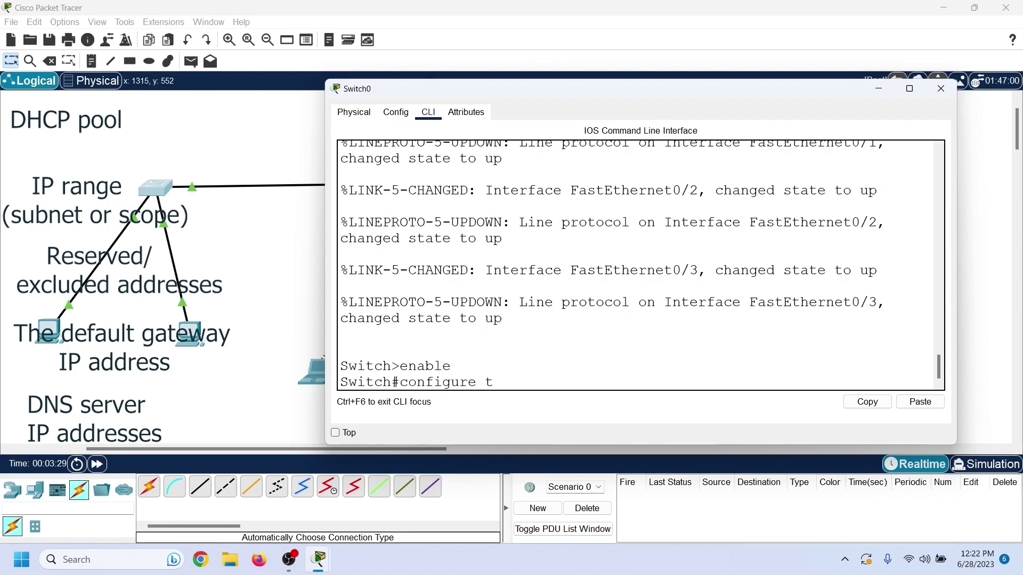
{"action": "key", "text": "Return"}
{"action": "type", "text": "ip dh"}
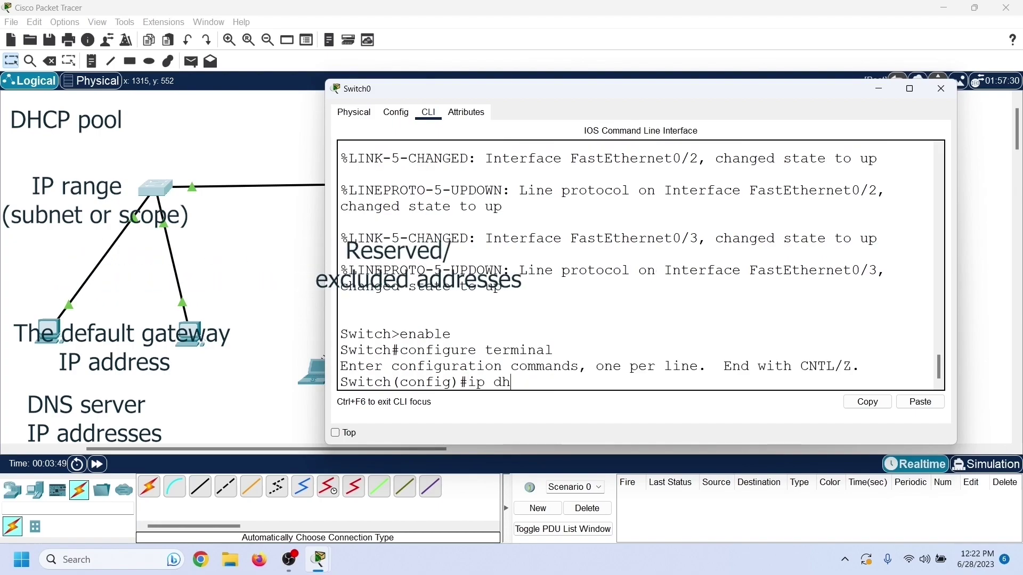
{"action": "type", "text": "cp excluded-ad"}
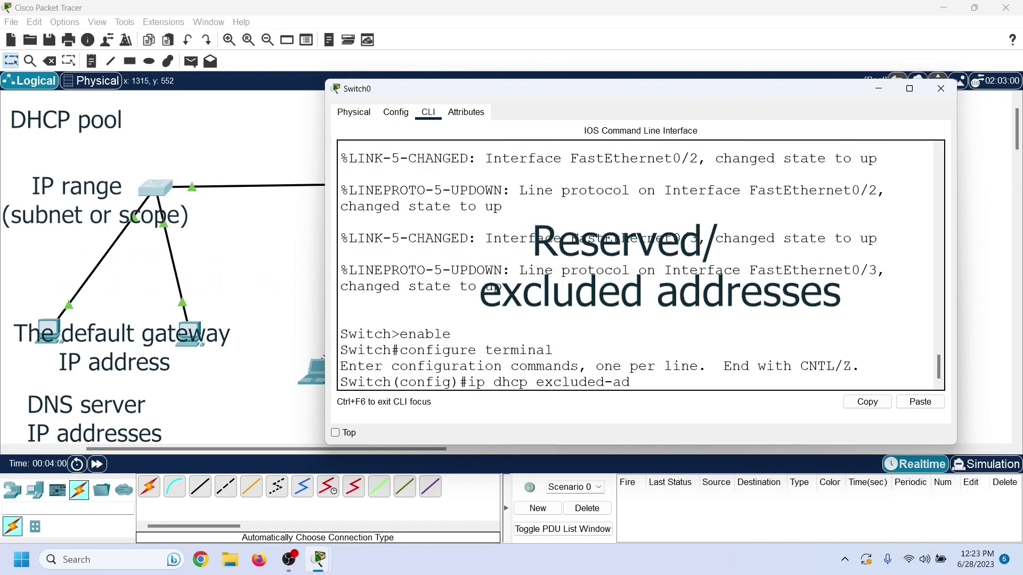
{"action": "type", "text": "dress 192.168.1.1 192.16"}
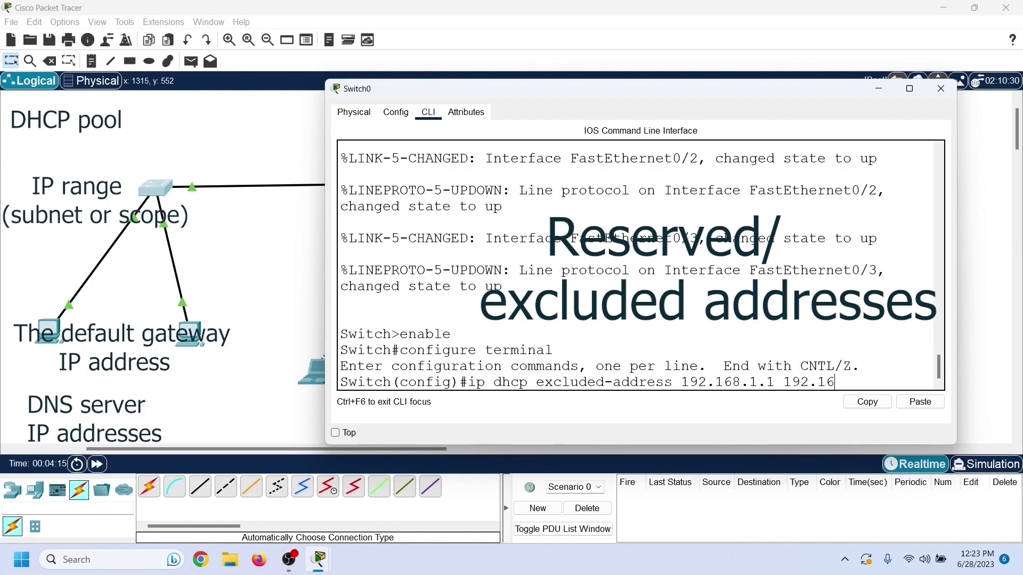
{"action": "type", "text": "8.1.10"}
{"action": "key", "text": "Return"}
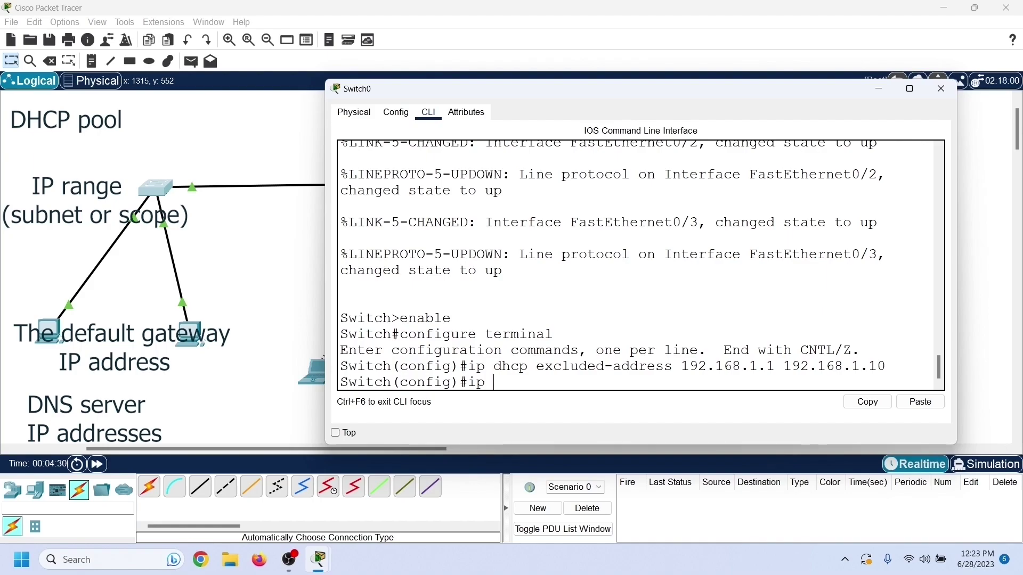
- Create a DHCP pool named 'test' with ip dhcp pool test
{"action": "type", "text": "ip dhcp"}
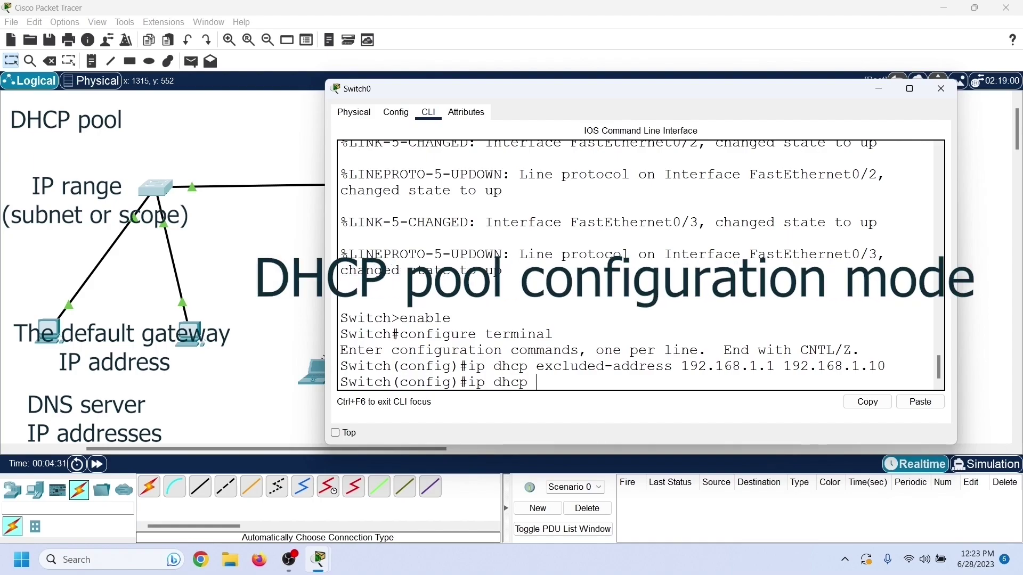
{"action": "type", "text": "ool tes"}
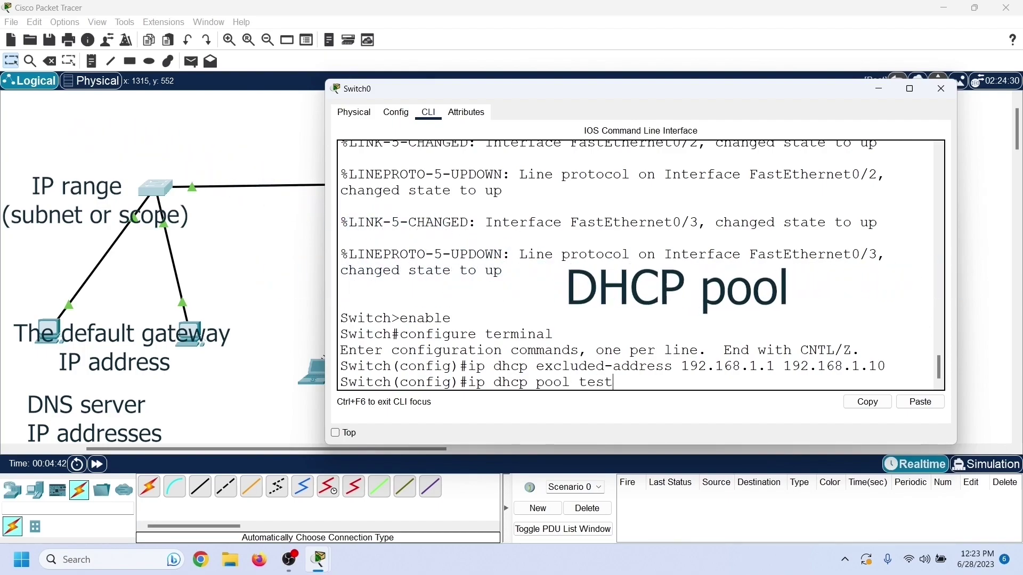
{"action": "type", "text": "t"}
{"action": "key", "text": "Return"}
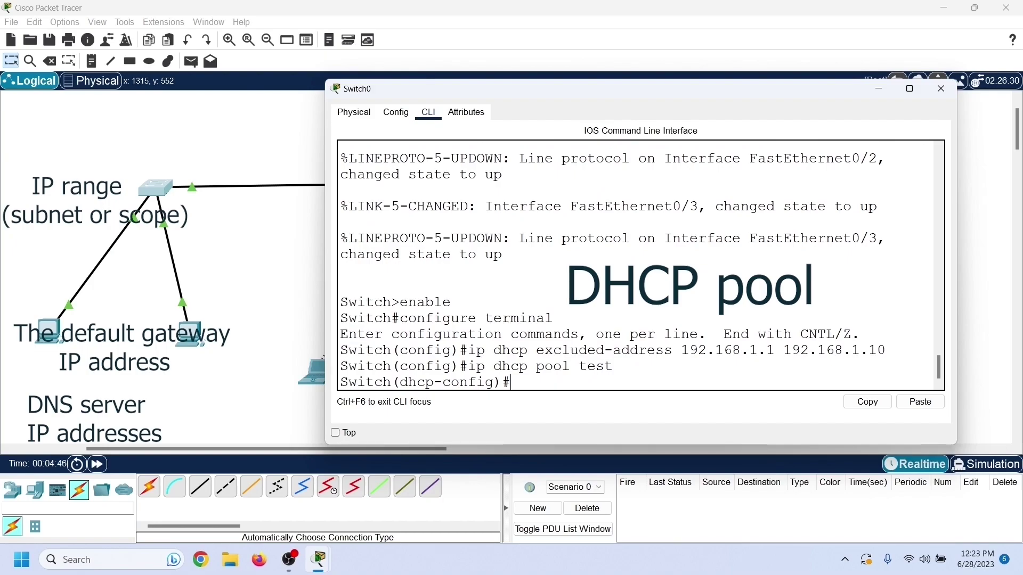
- Give pool 'test' network 192.168.1.0 255.255.255.0, default router 192.168.1.1 and DNS 4.4.4.4
{"action": "type", "text": "net"}
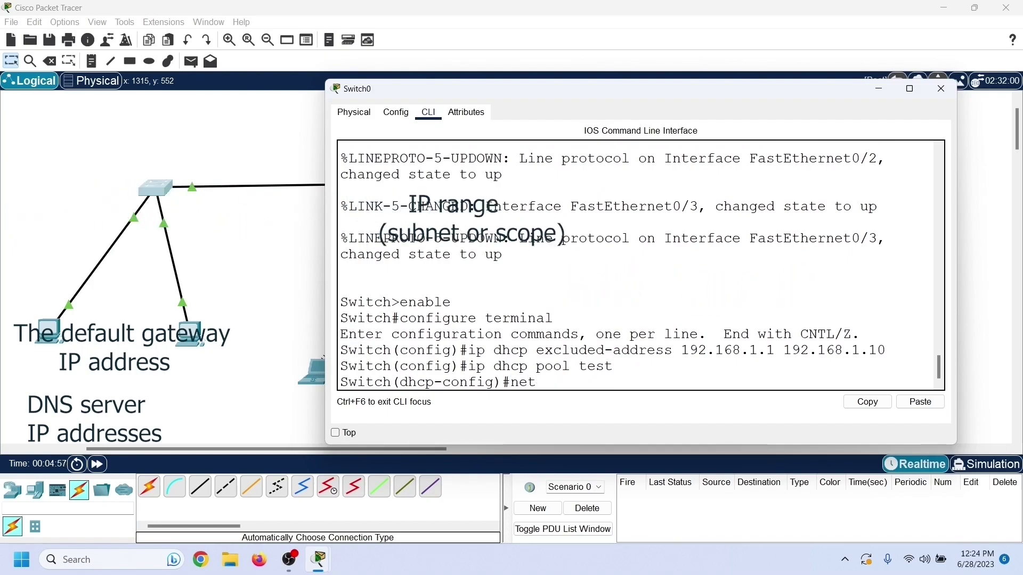
{"action": "type", "text": "work"}
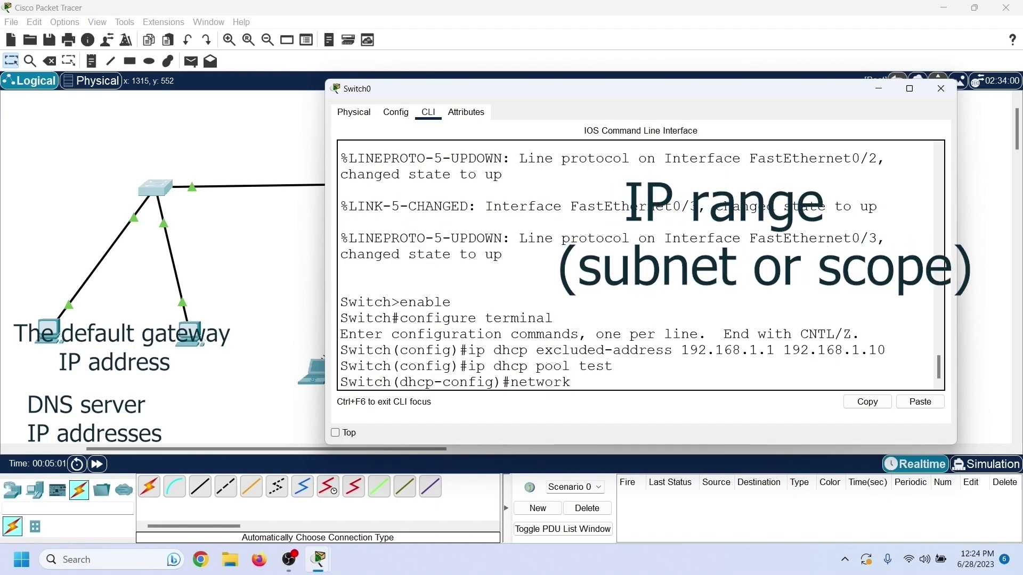
{"action": "type", "text": " 192.168.1.0 255.25"}
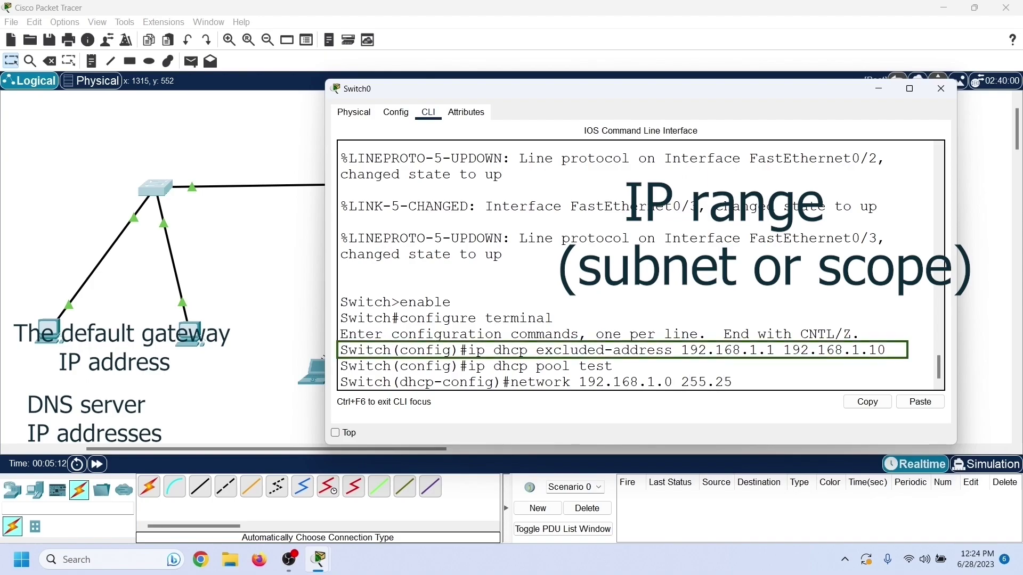
{"action": "type", "text": "5.255.255.0"}
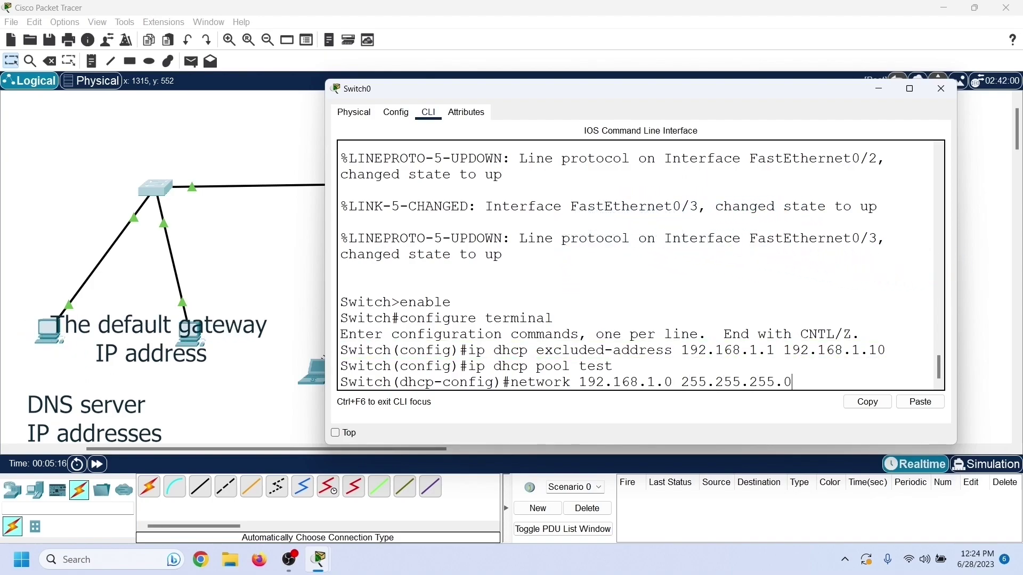
{"action": "key", "text": "Return"}
{"action": "type", "text": "default-router 1"}
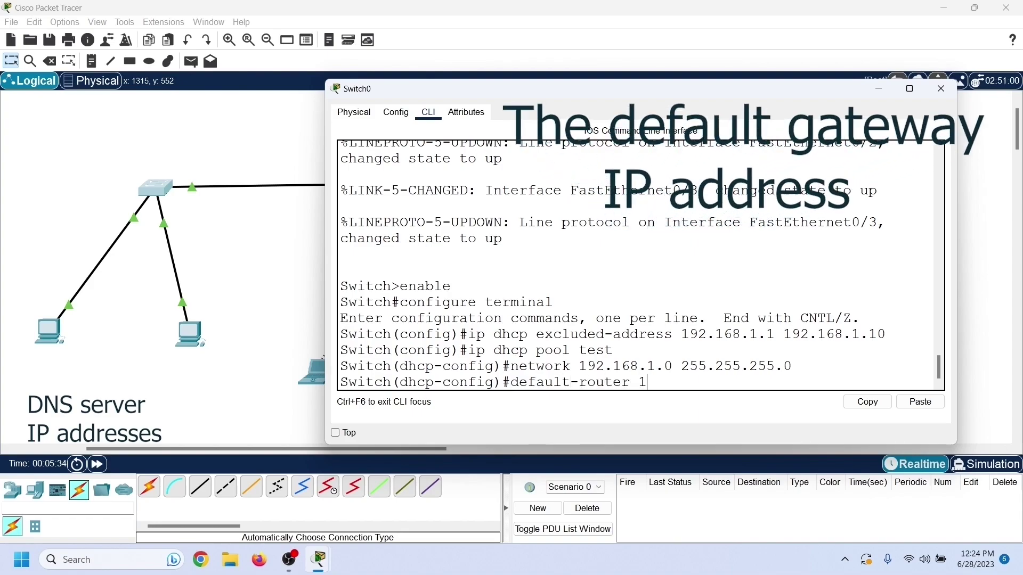
{"action": "type", "text": "92.168.1.1"}
{"action": "key", "text": "Return"}
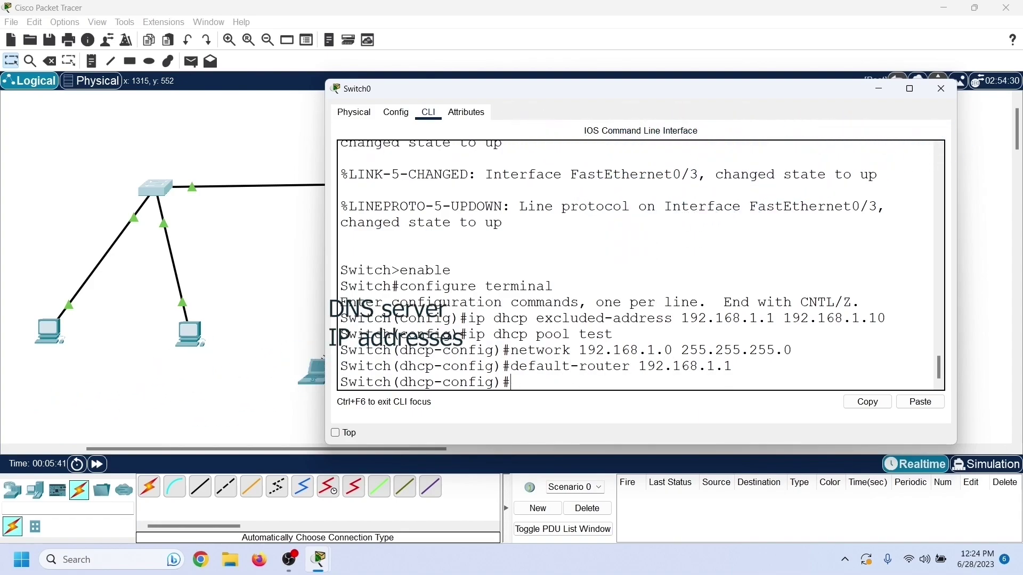
{"action": "type", "text": "dns-server"}
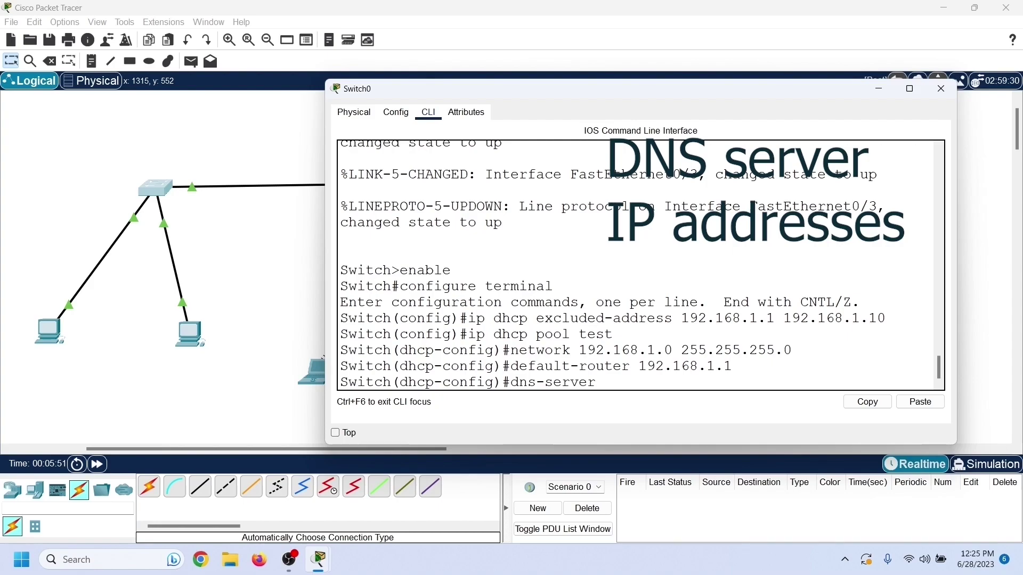
{"action": "type", "text": " 4.4.4.4"}
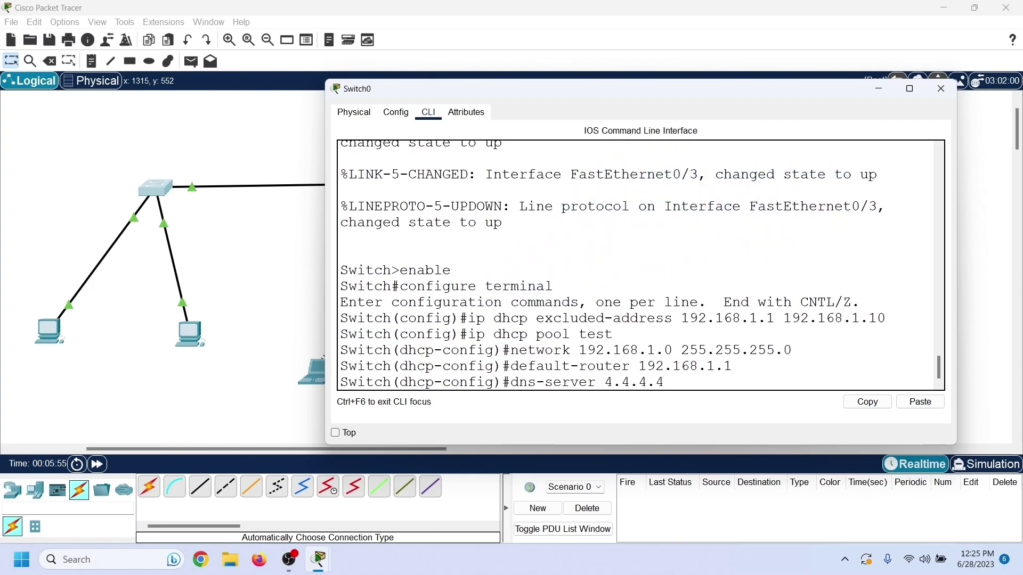
{"action": "key", "text": "Return"}
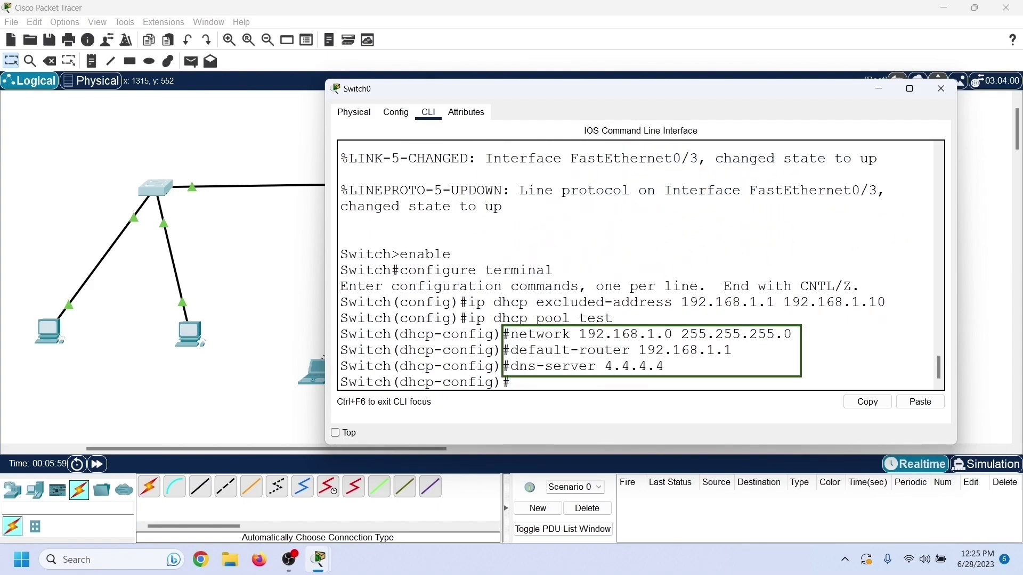
{"action": "type", "text": "exit"}
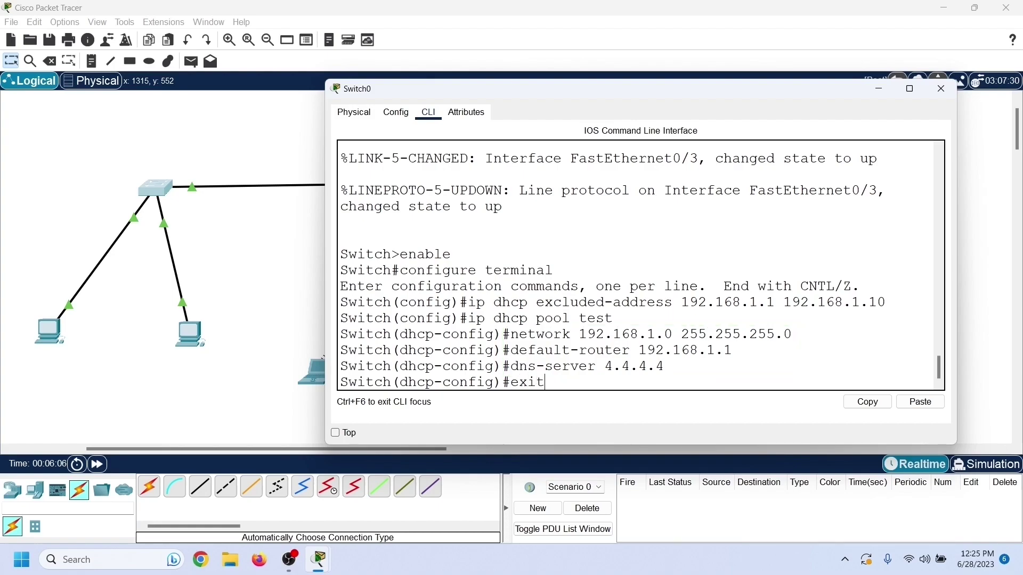
- Submit exit to leave the 'test' DHCP pool configuration
{"action": "key", "text": "Return"}
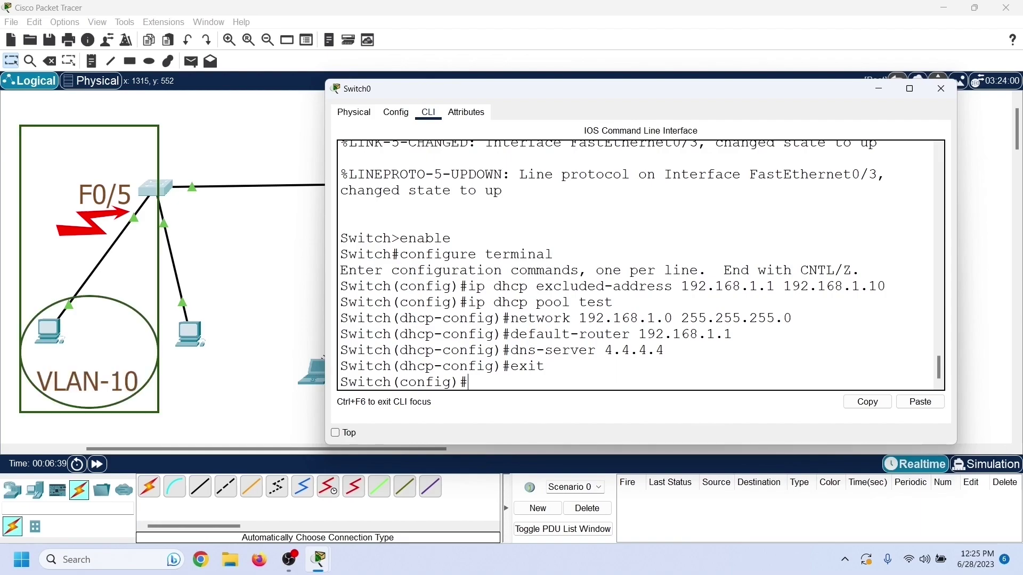
- Assign interface VLAN 1 address 192.168.1.5 255.255.255.0, enable it with no shut, and close Switch0
{"action": "type", "text": "interface vl"}
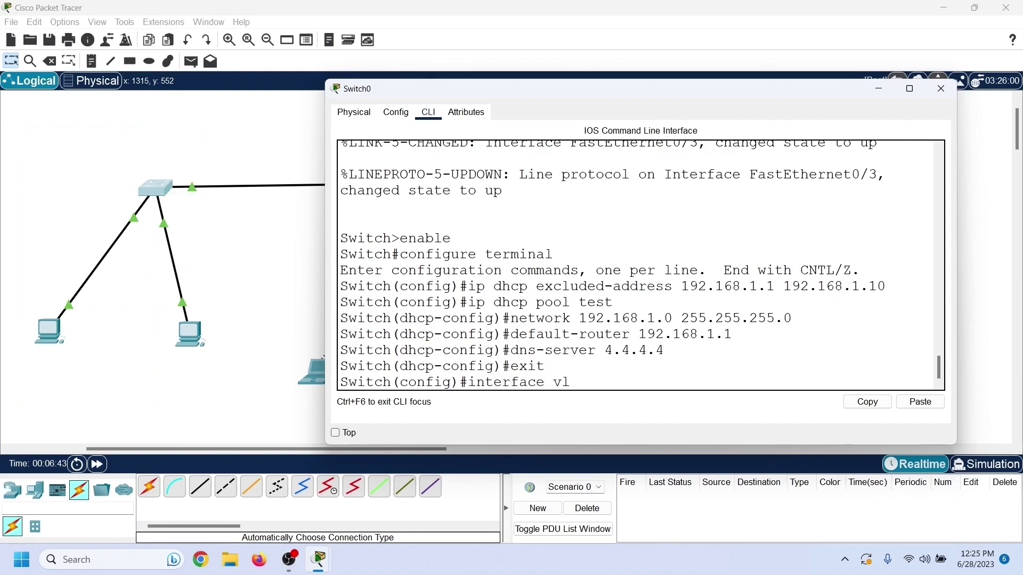
{"action": "type", "text": "an 1"}
{"action": "key", "text": "Return"}
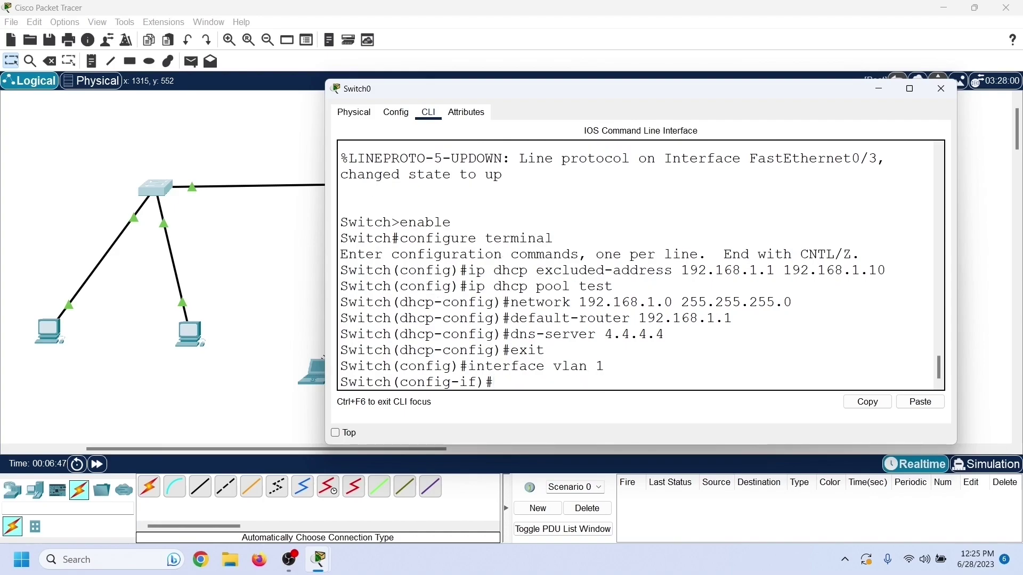
{"action": "type", "text": "ip address "}
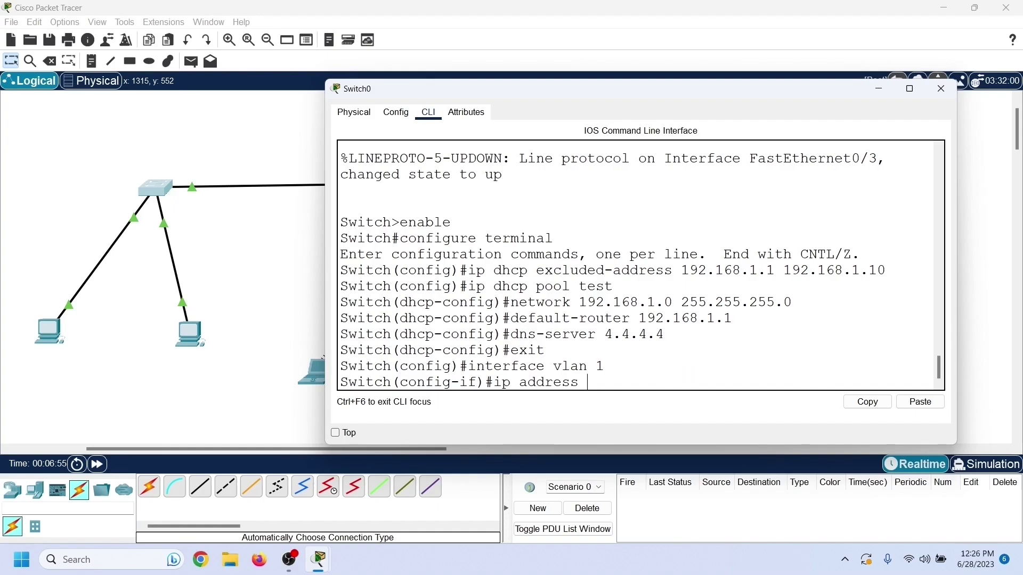
{"action": "type", "text": "192.168."}
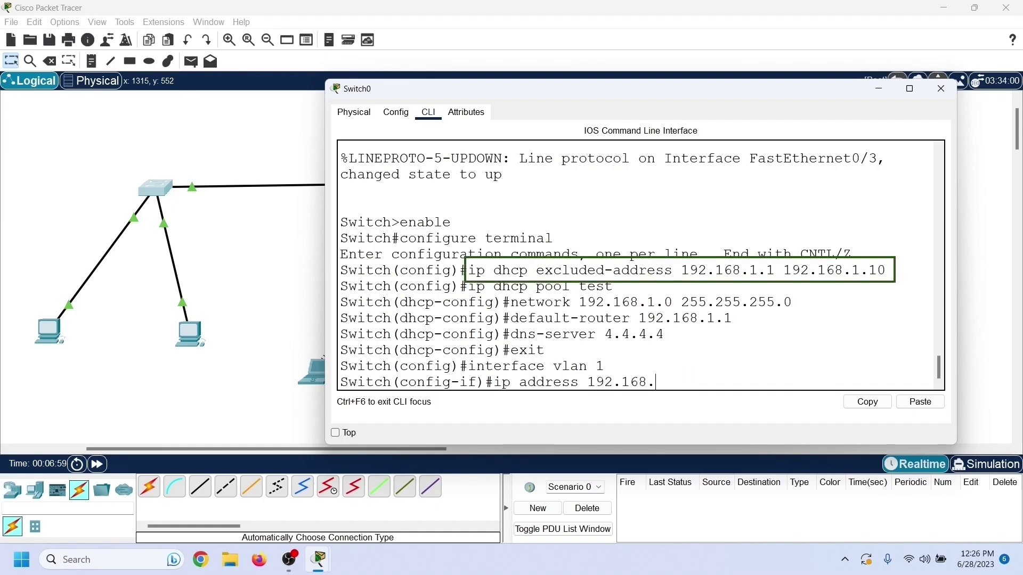
{"action": "type", "text": "1.5"}
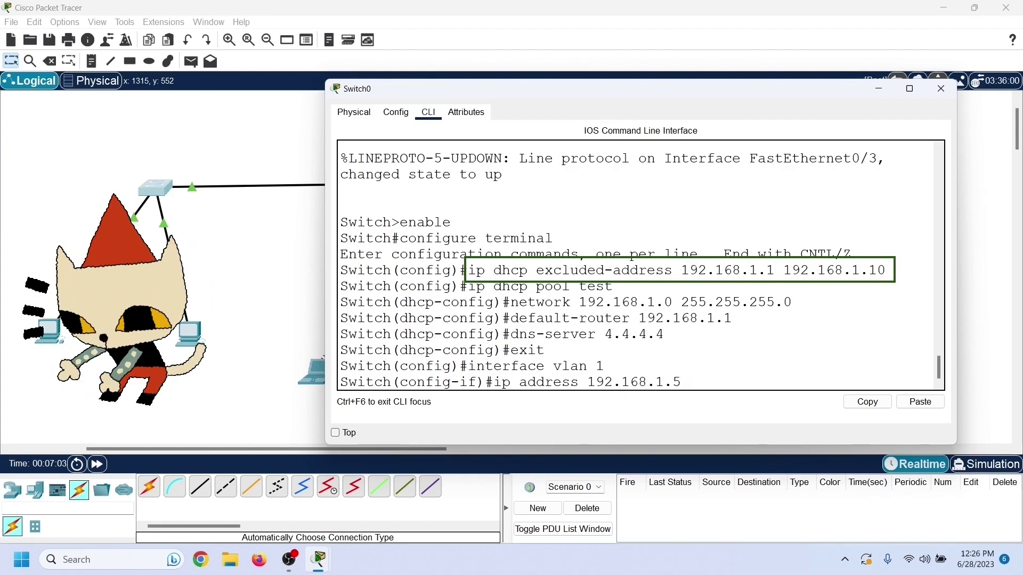
{"action": "type", "text": " 255.25"}
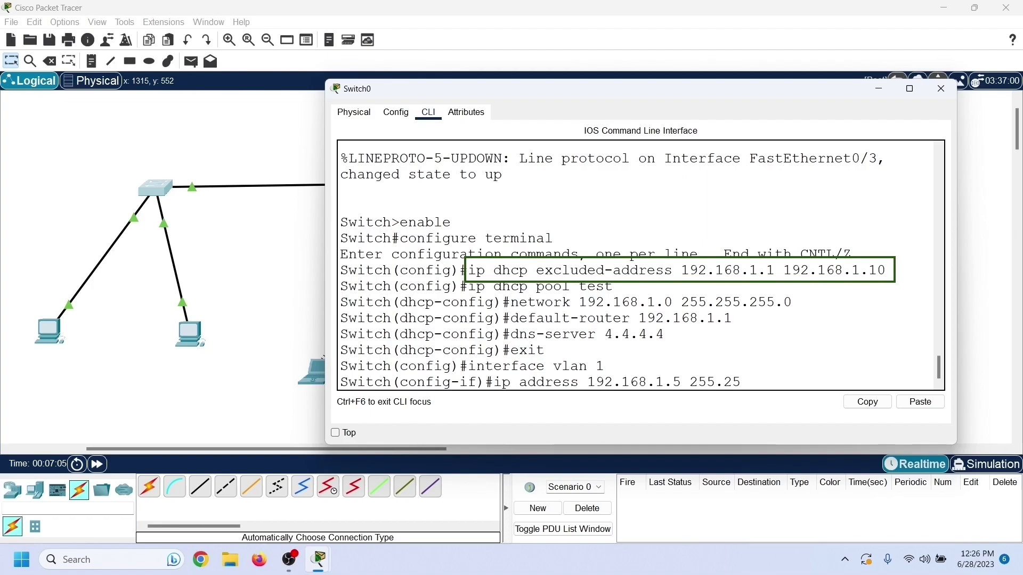
{"action": "type", "text": "5.255.0"}
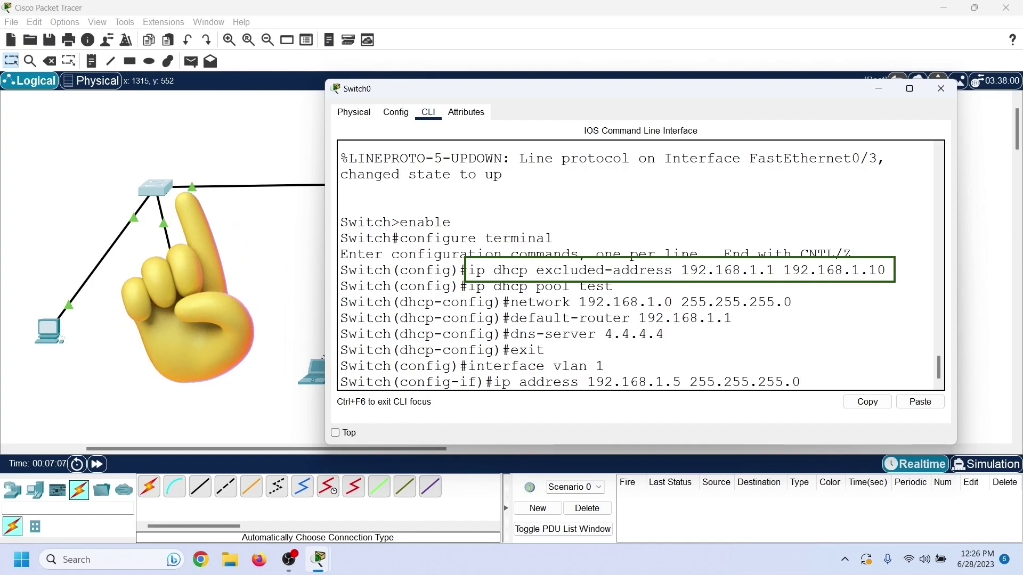
{"action": "key", "text": "Return"}
{"action": "type", "text": "no shutdown"}
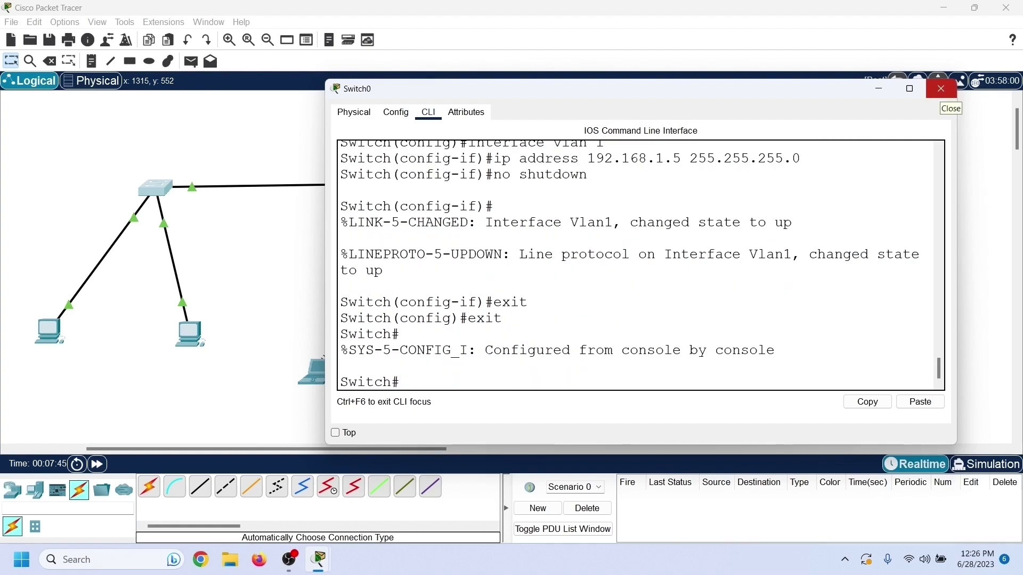
{"action": "left_click", "coordinate": [940, 89]}
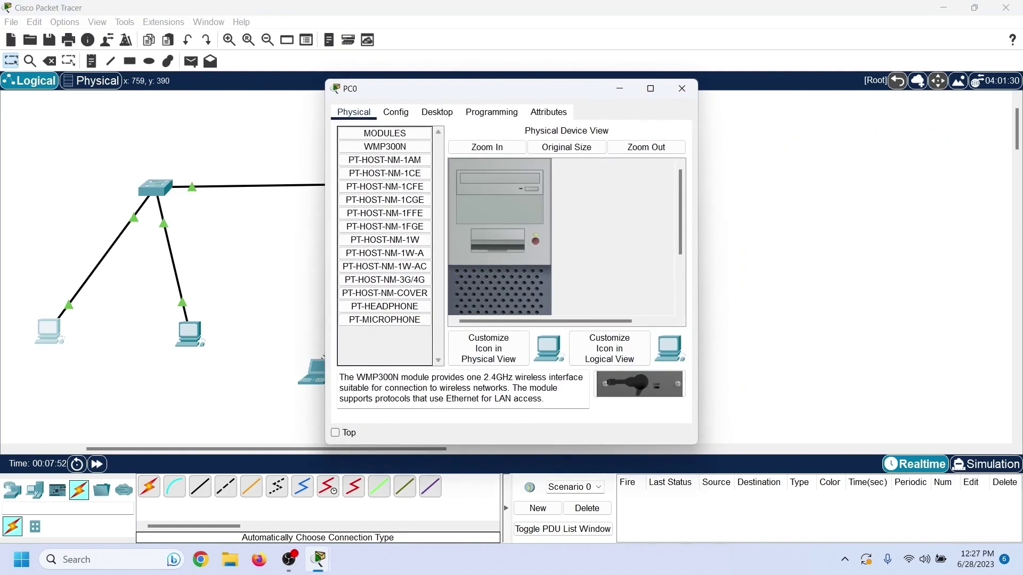
- Switch PC0 and PC1 to DHCP so they obtain 192.168.1.15 and 192.168.1.16
{"action": "left_click", "coordinate": [395, 112]}
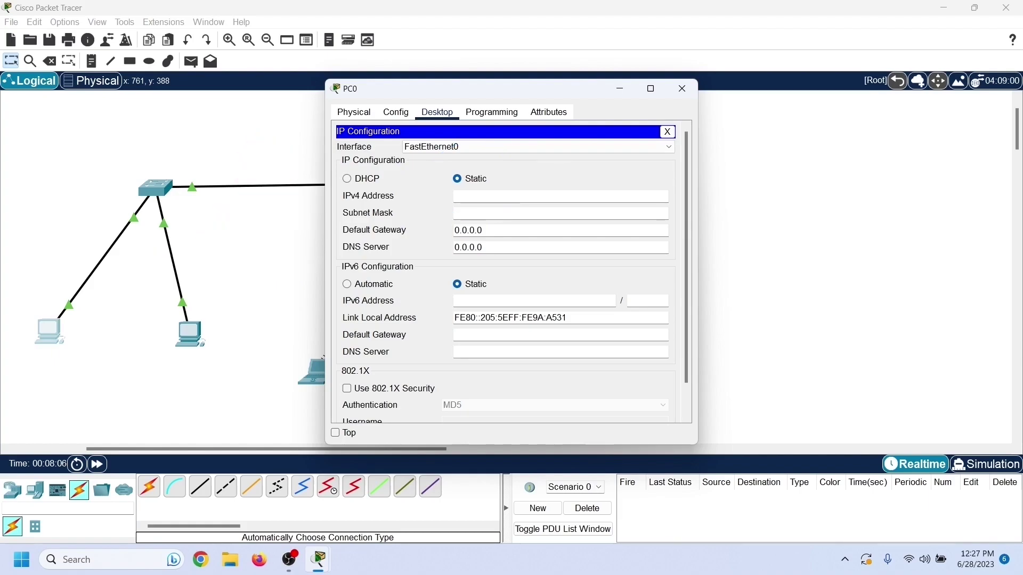
{"action": "left_click", "coordinate": [346, 178]}
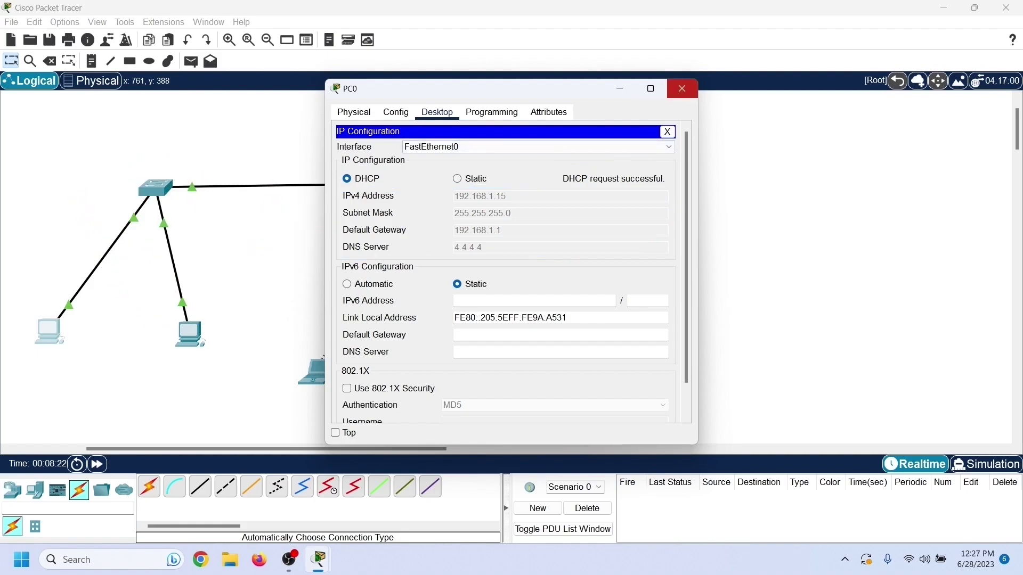
{"action": "left_click", "coordinate": [682, 88]}
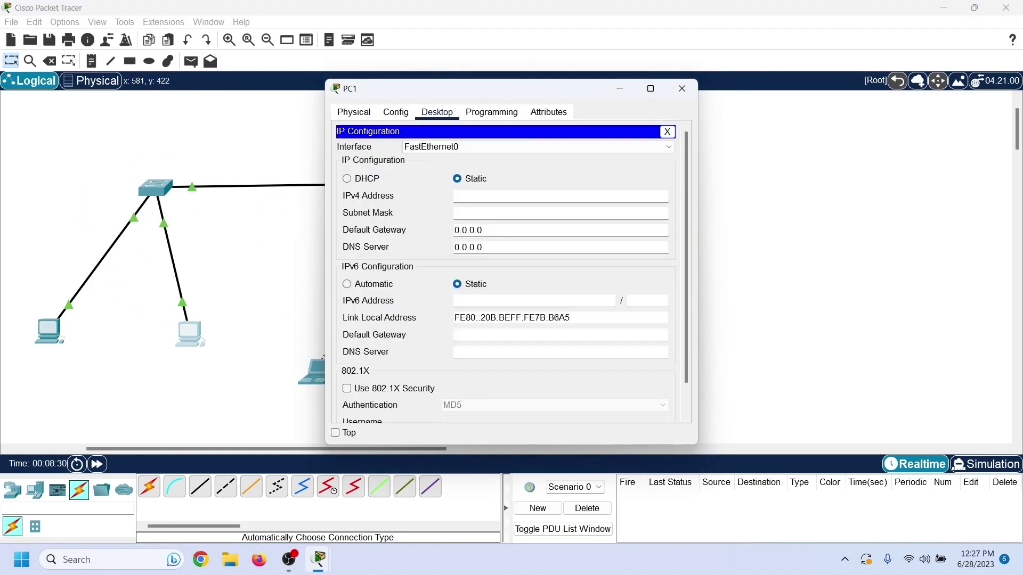
{"action": "left_click", "coordinate": [346, 179]}
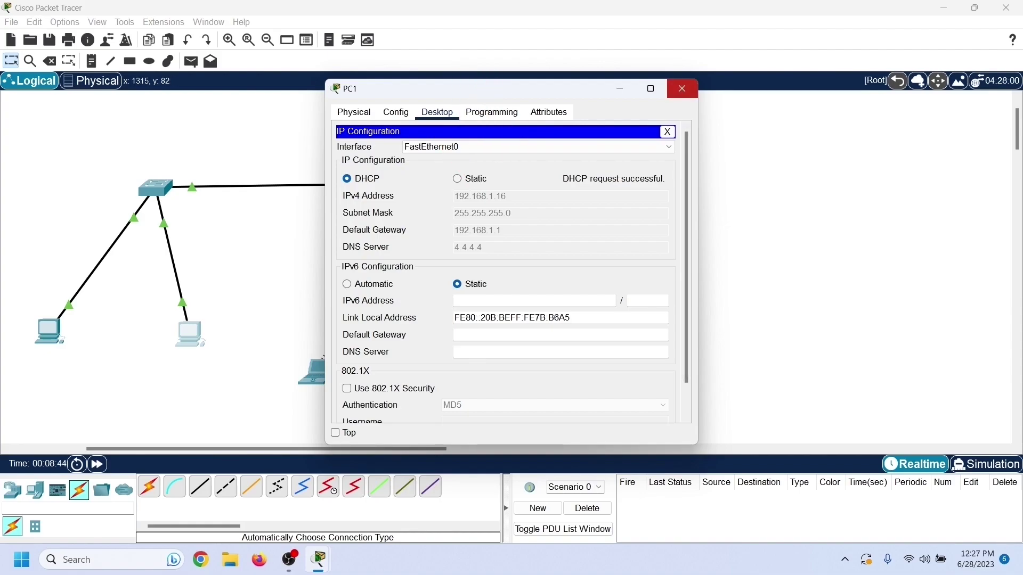
{"action": "left_click", "coordinate": [682, 88]}
{"action": "left_click", "coordinate": [317, 372]}
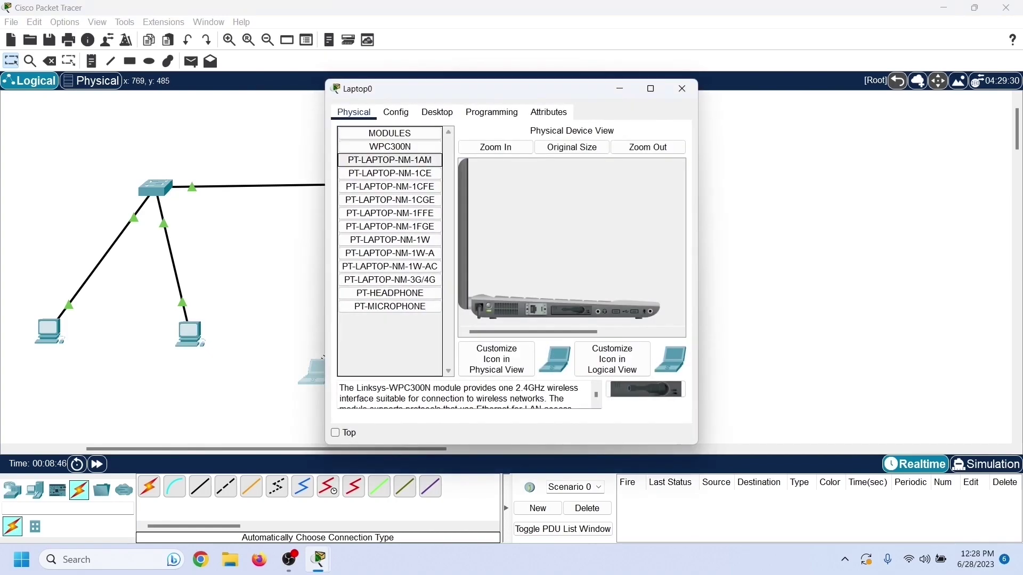
- Review Laptop0's IP configuration, close it, and bring up Laptop1's desktop
{"action": "left_click", "coordinate": [437, 112]}
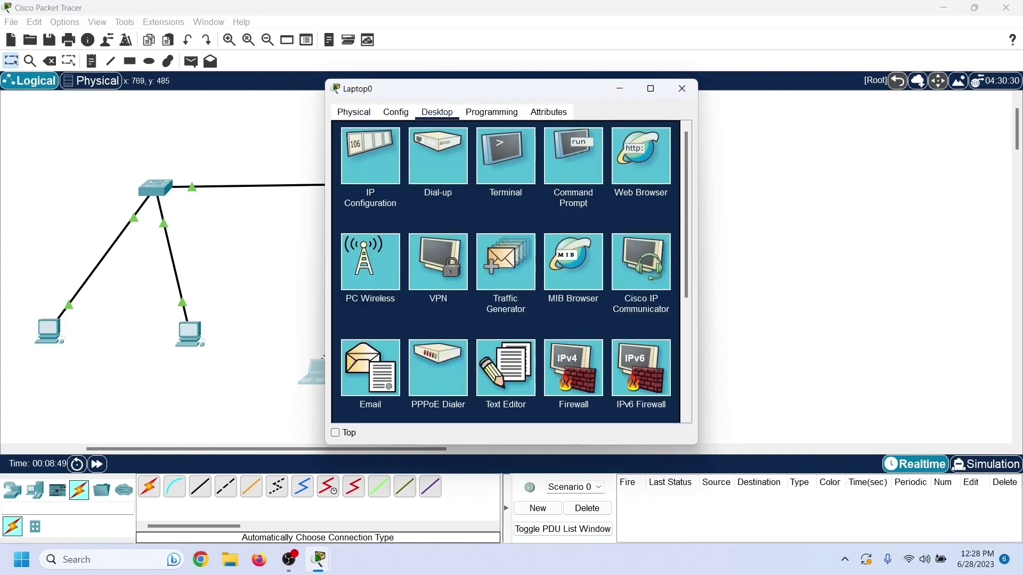
{"action": "left_click", "coordinate": [370, 155]}
{"action": "left_click", "coordinate": [681, 89]}
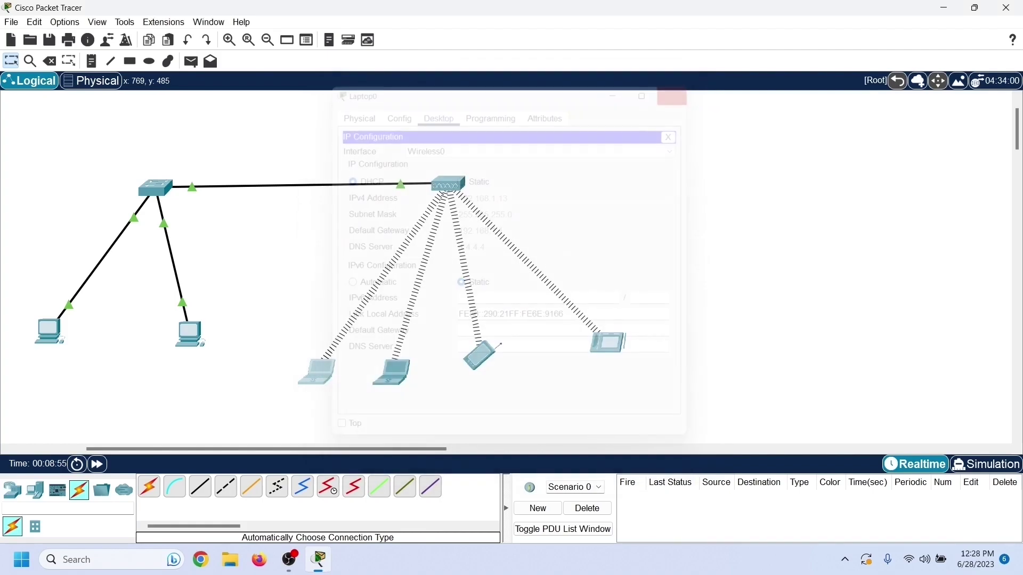
{"action": "left_click", "coordinate": [391, 373]}
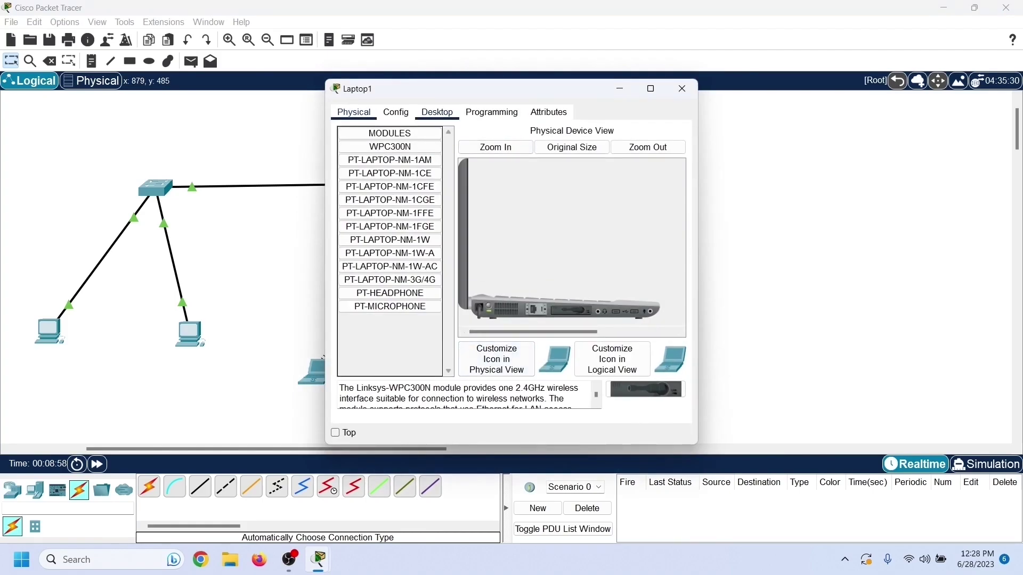
{"action": "left_click", "coordinate": [437, 112]}
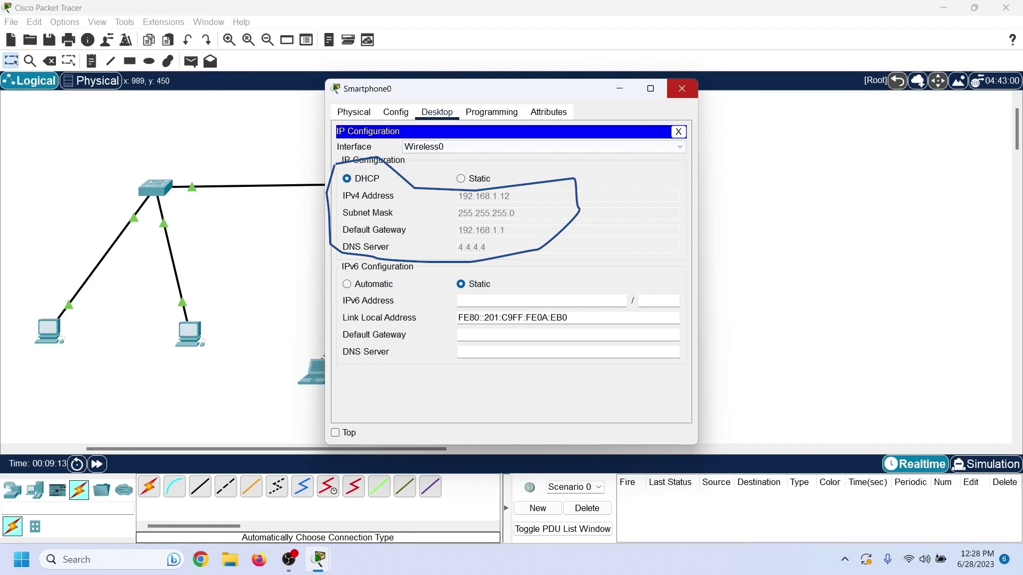
- Close Smartphone0's window and confirm Tablet PC0's DHCP address 192.168.1.11 in IP Configuration
{"action": "left_click", "coordinate": [682, 89]}
{"action": "left_click", "coordinate": [479, 352]}
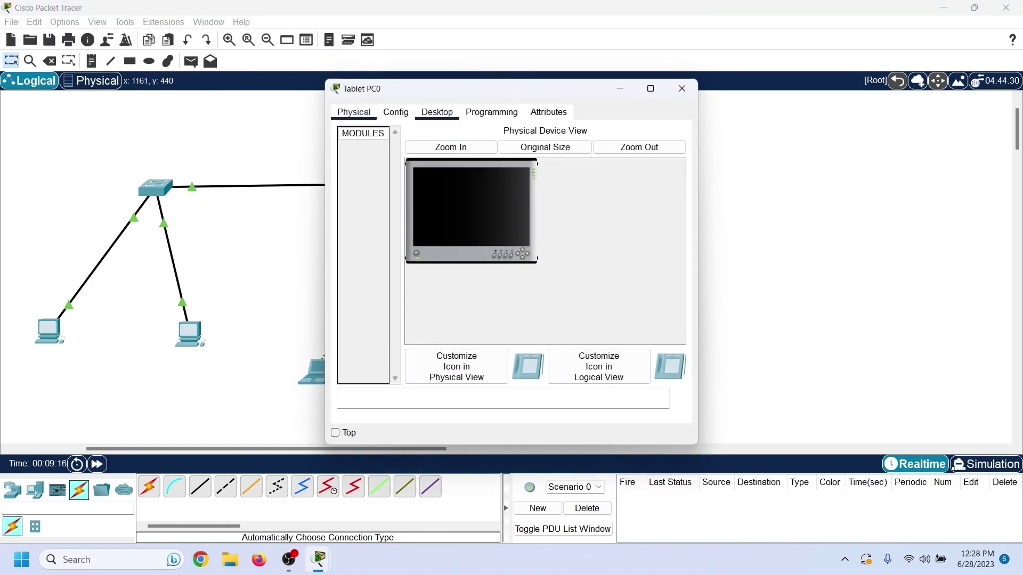
{"action": "left_click", "coordinate": [437, 112]}
{"action": "left_click", "coordinate": [370, 153]}
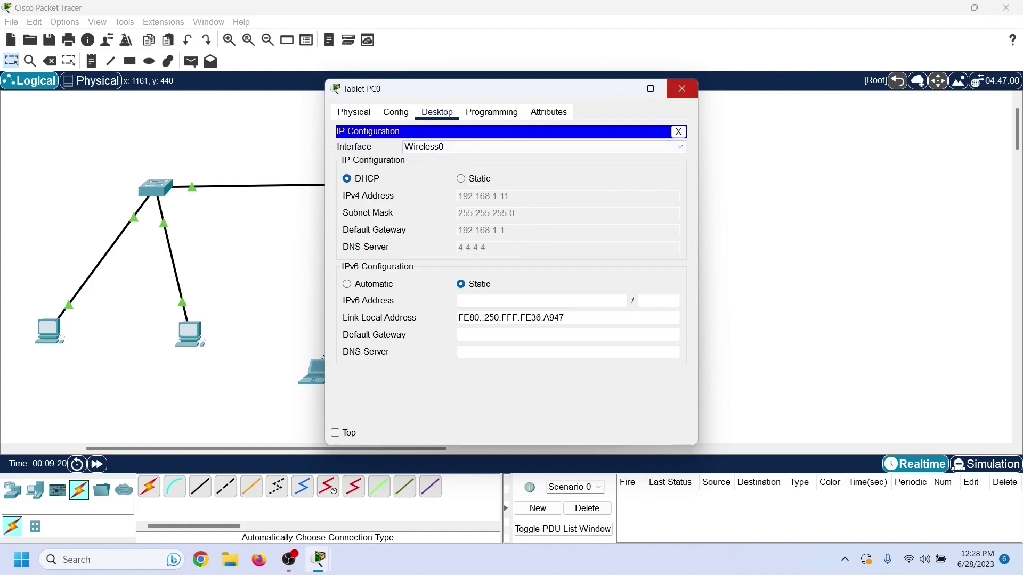
{"action": "left_click", "coordinate": [682, 88]}
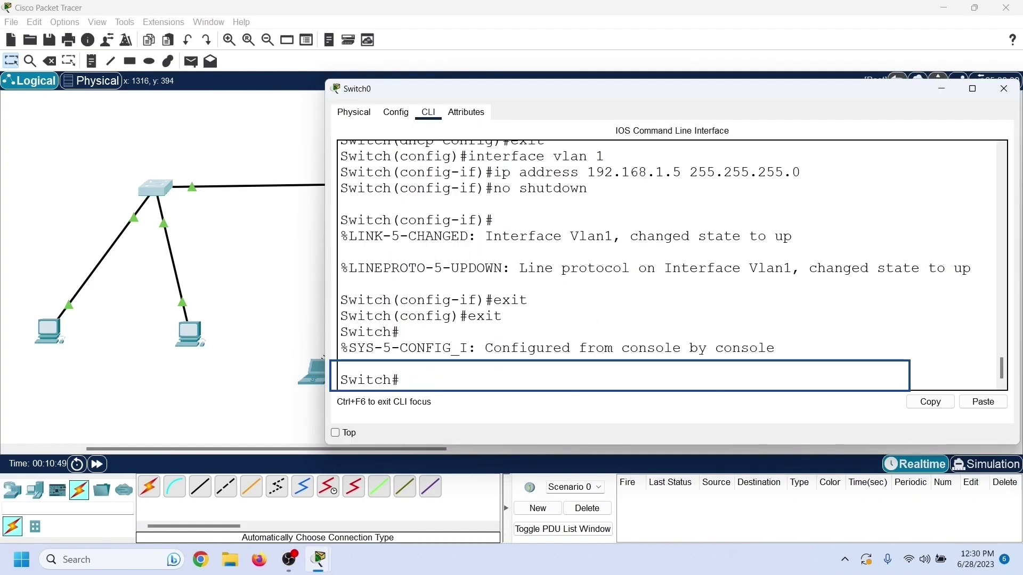
- On Switch0, run 'show ip dhcp binding' and 'show ip dhcp pool test', widening the window to read them
{"action": "type", "text": "show i"}
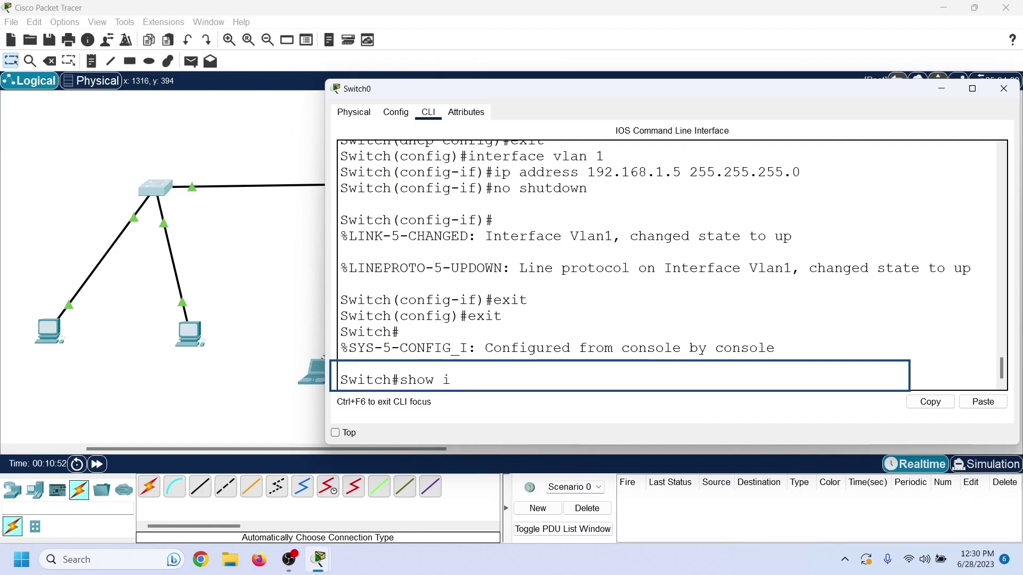
{"action": "type", "text": "p dhcp binding"}
{"action": "key", "text": "Return"}
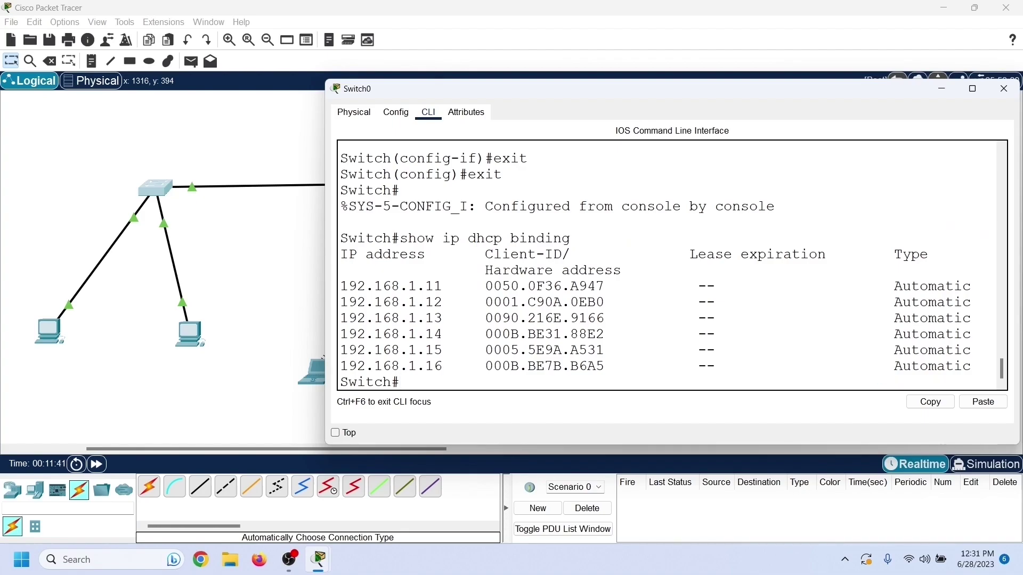
{"action": "type", "text": "show ip dhcp pool"}
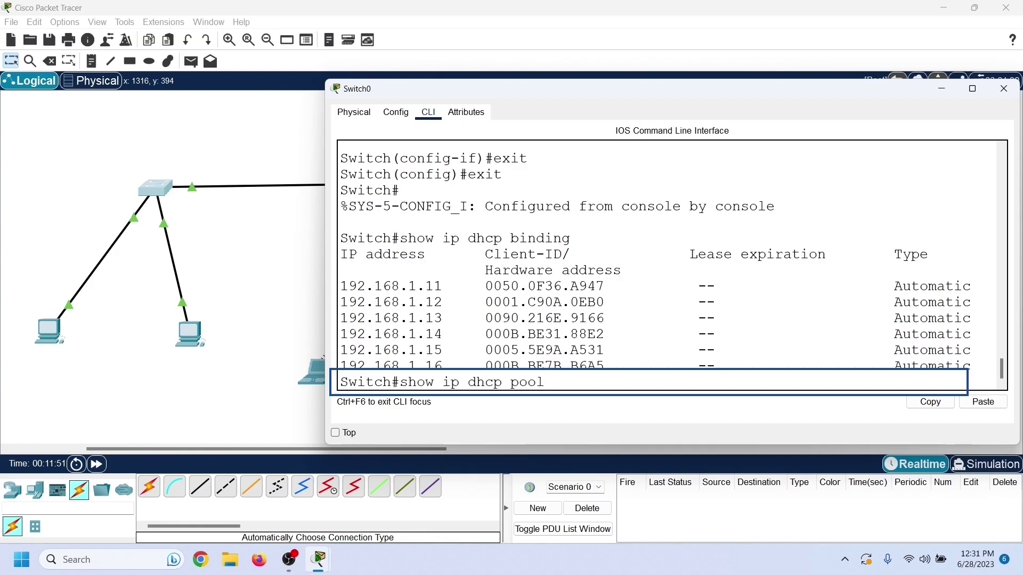
{"action": "type", "text": " test"}
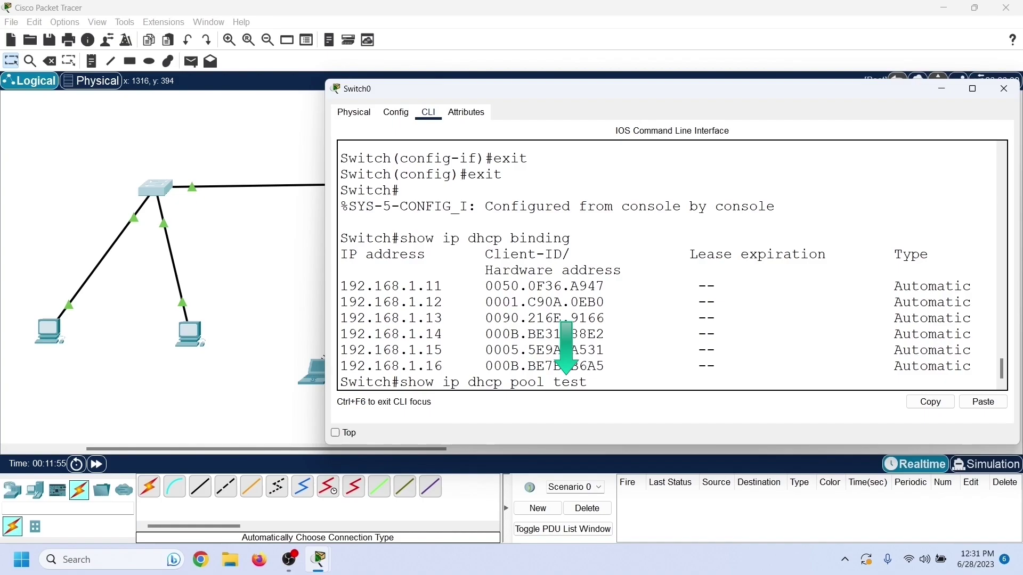
{"action": "key", "text": "Return"}
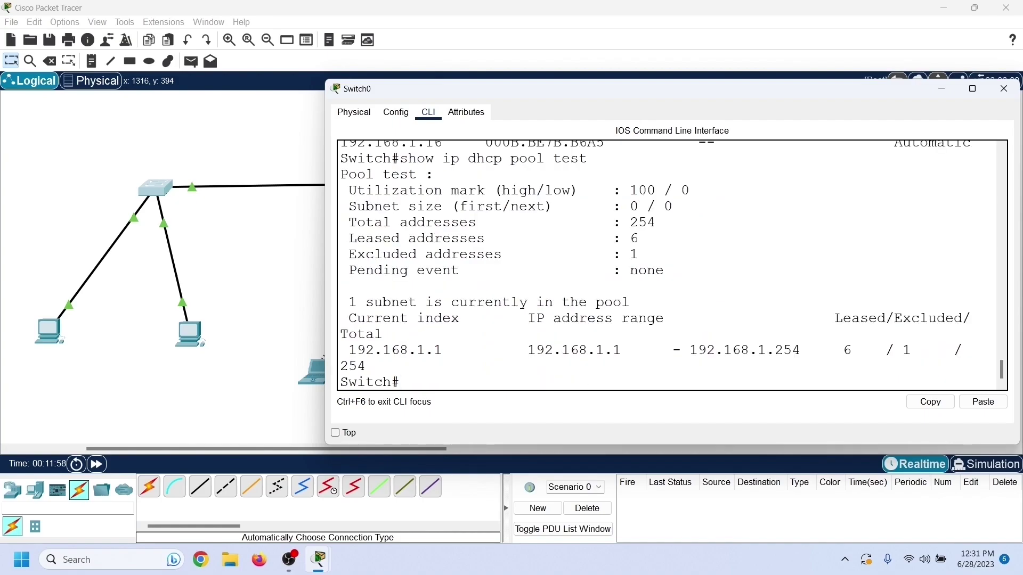
{"action": "left_click_drag", "start_coordinate": [325, 283], "coordinate": [208, 280]}
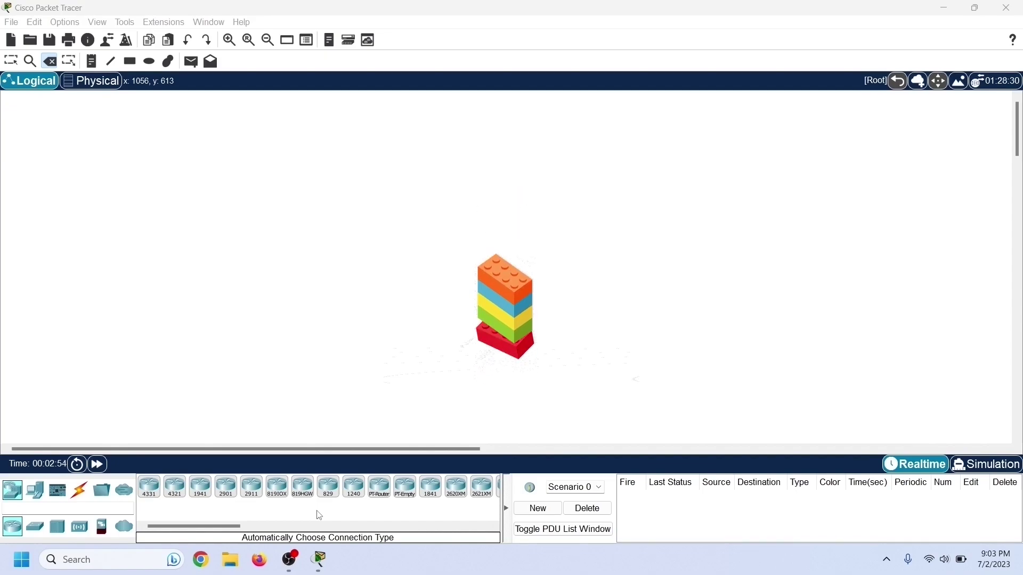
- Place an 1841 router, two 2960 switches and four PC-PT computers on the canvas
{"action": "left_click_drag", "start_coordinate": [430, 486], "coordinate": [437, 261]}
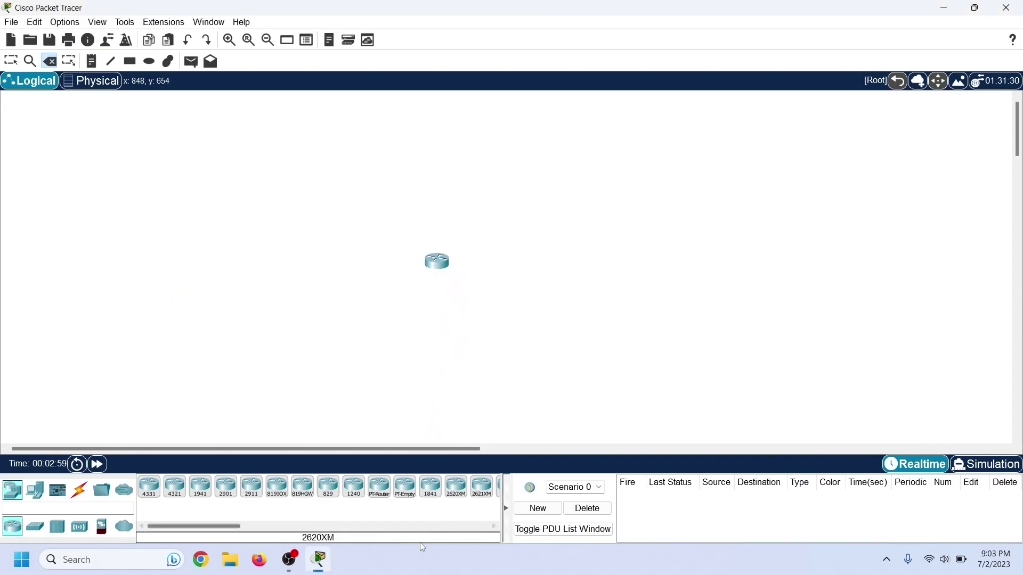
{"action": "left_click", "coordinate": [36, 527]}
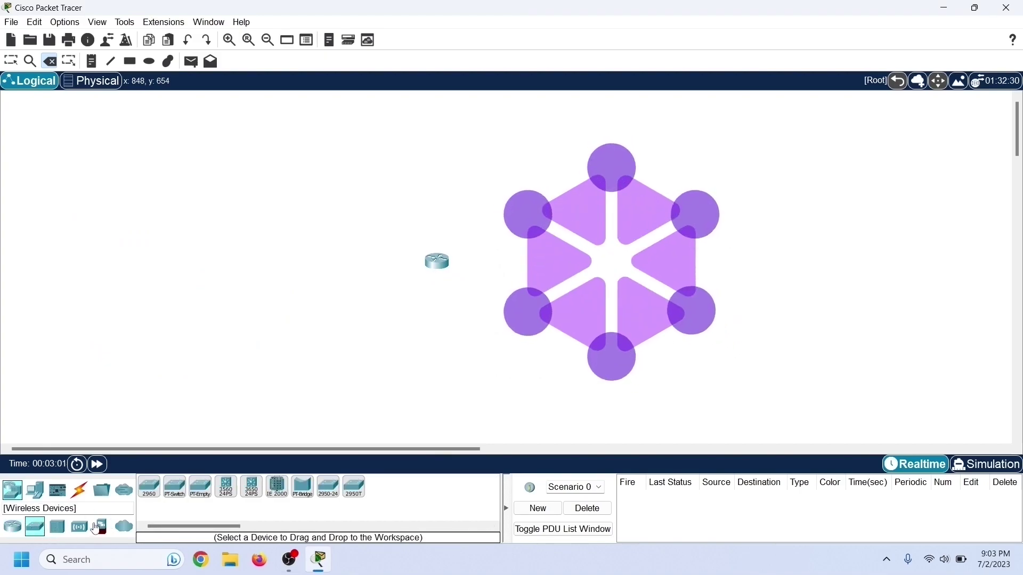
{"action": "left_click_drag", "start_coordinate": [149, 495], "coordinate": [347, 261]}
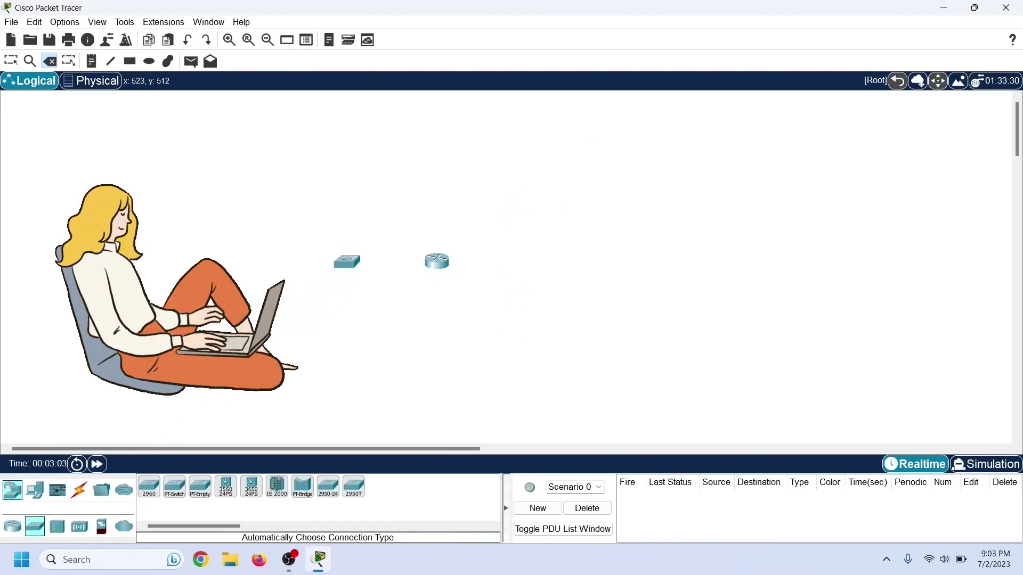
{"action": "left_click_drag", "start_coordinate": [160, 488], "coordinate": [328, 424]}
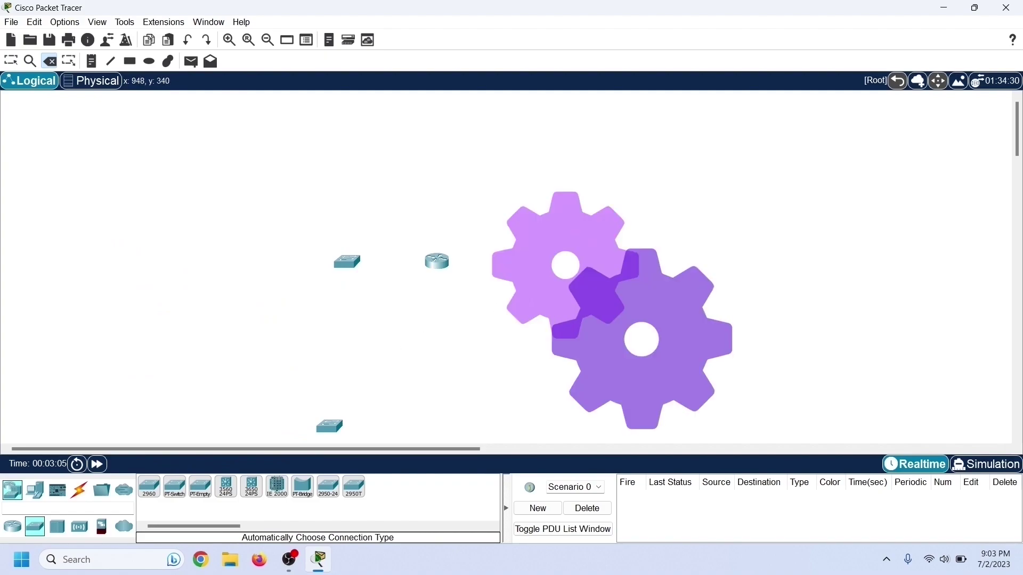
{"action": "left_click", "coordinate": [35, 489]}
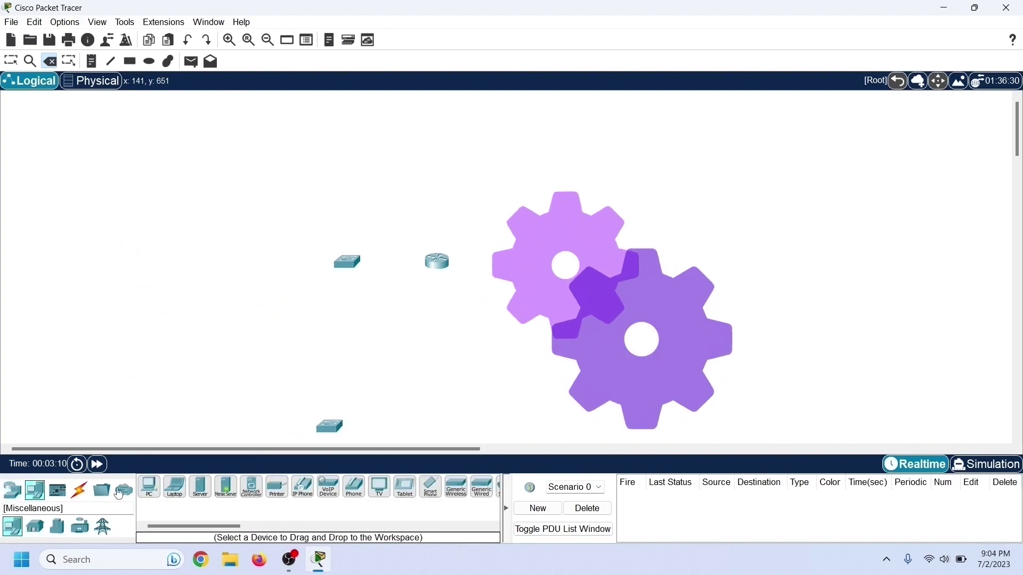
{"action": "left_click_drag", "start_coordinate": [150, 489], "coordinate": [256, 251]}
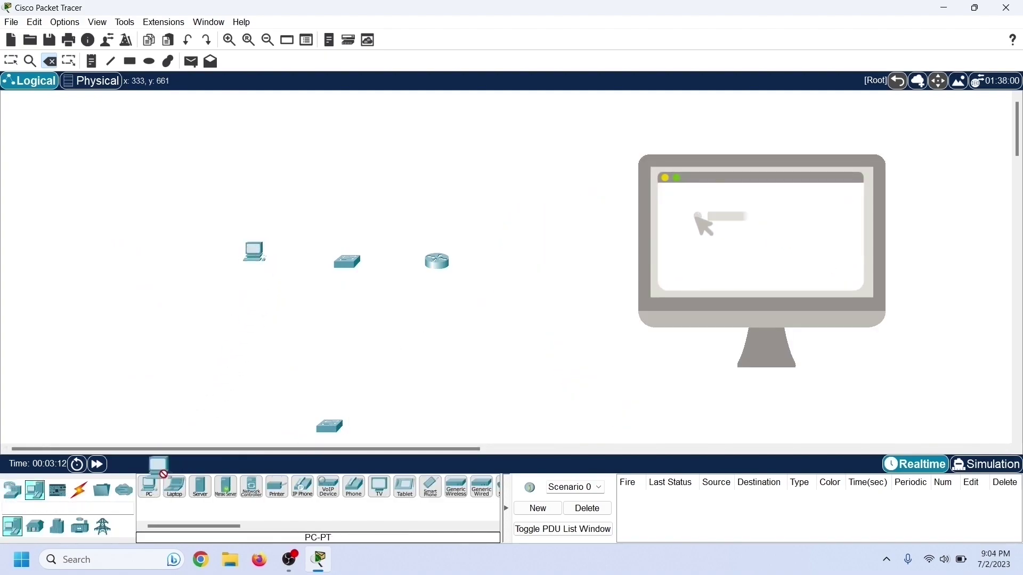
{"action": "left_click", "coordinate": [233, 327]}
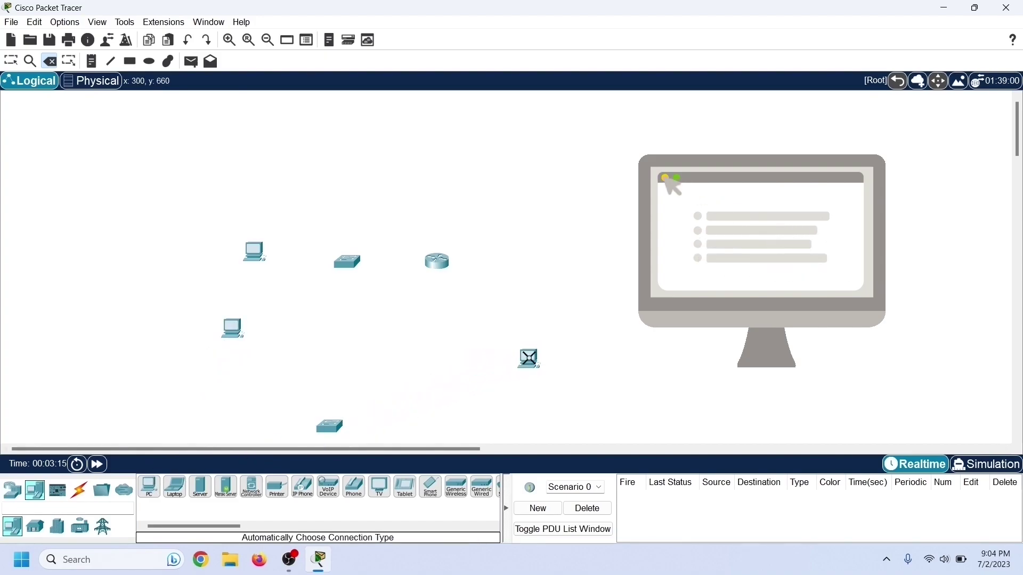
{"action": "left_click", "coordinate": [527, 359]}
{"action": "left_click", "coordinate": [471, 370]}
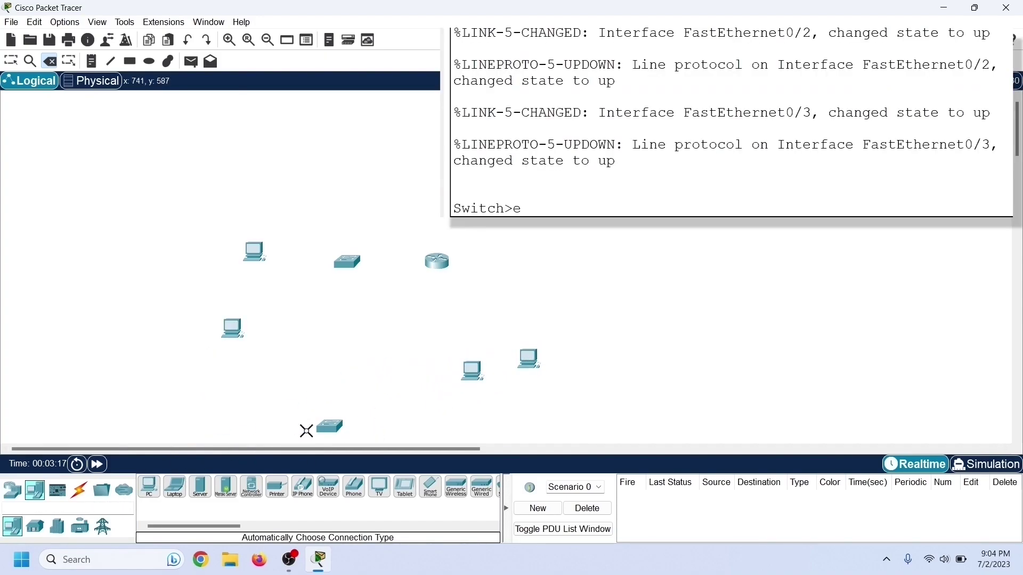
- Cable the router to both switches using automatic connections
{"action": "left_click", "coordinate": [81, 501]}
{"action": "left_click", "coordinate": [149, 486]}
{"action": "left_click", "coordinate": [347, 261]}
{"action": "left_click", "coordinate": [437, 261]}
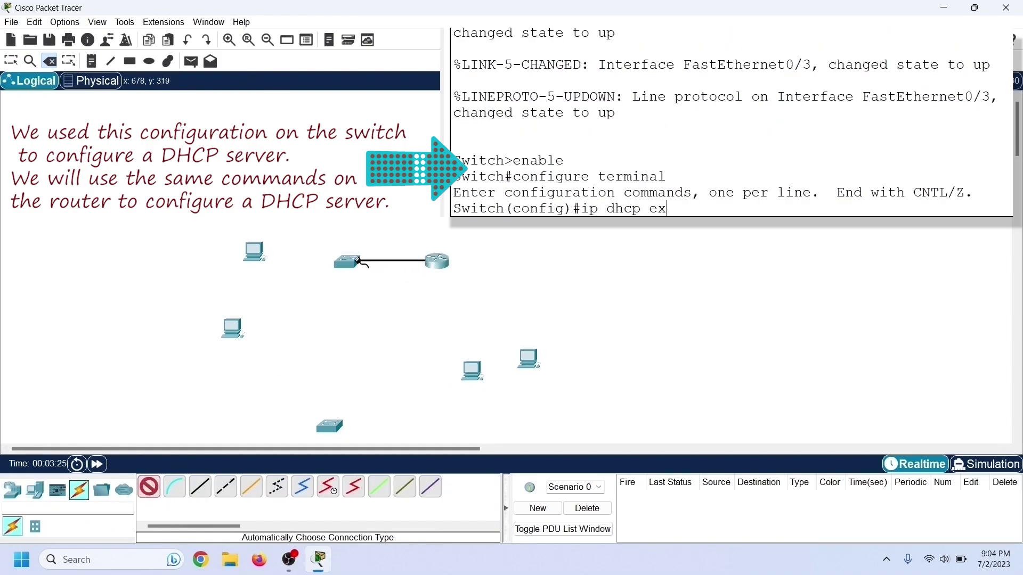
{"action": "left_click", "coordinate": [437, 269]}
{"action": "left_click", "coordinate": [329, 426]}
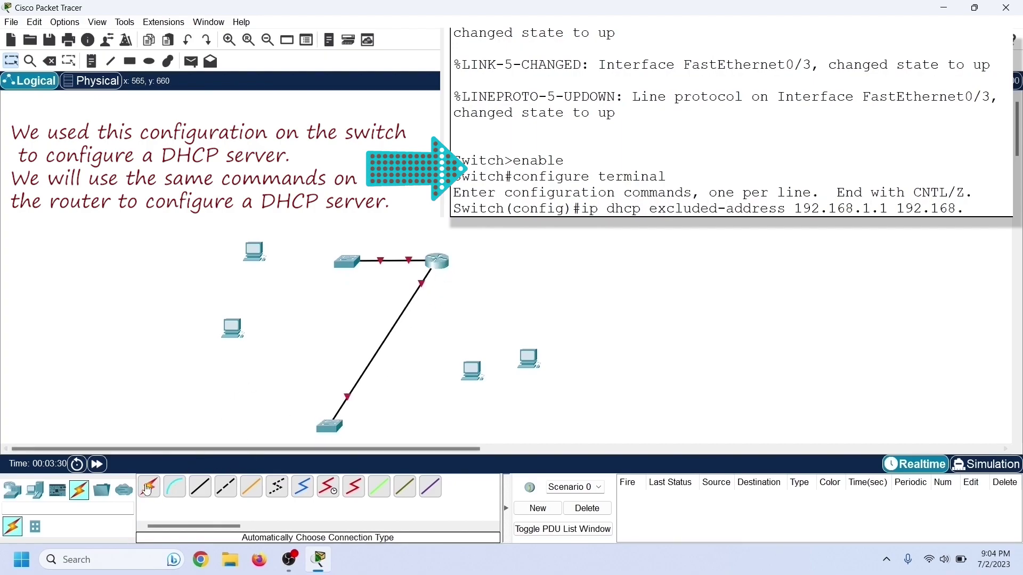
- Cable two PCs to each switch with automatic connections
{"action": "left_click", "coordinate": [149, 486]}
{"action": "left_click", "coordinate": [347, 261]}
{"action": "left_click", "coordinate": [254, 253]}
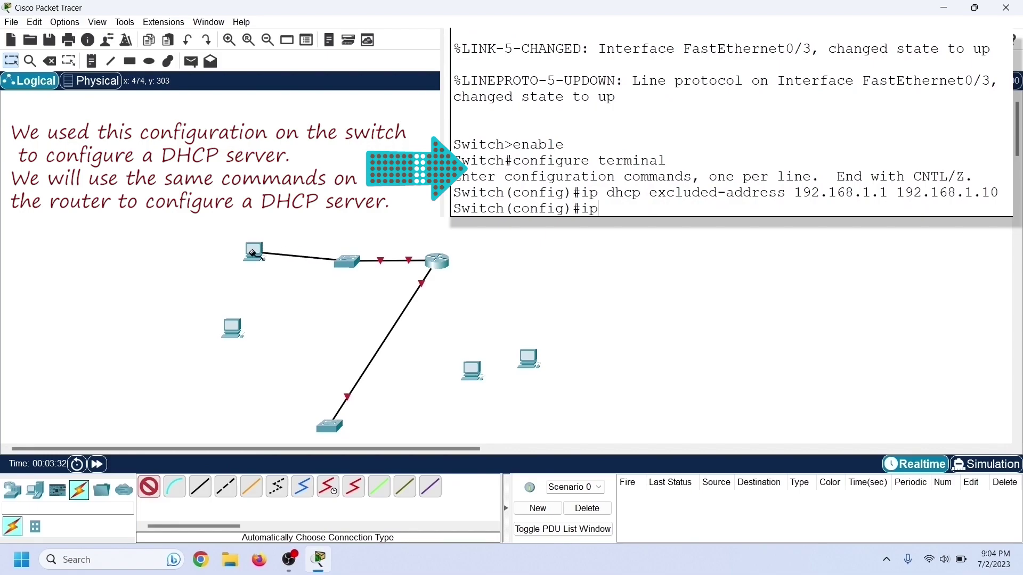
{"action": "left_click", "coordinate": [149, 486]}
{"action": "left_click", "coordinate": [347, 261]}
{"action": "left_click", "coordinate": [232, 328]}
{"action": "left_click", "coordinate": [149, 487]}
{"action": "left_click", "coordinate": [330, 425]}
{"action": "left_click", "coordinate": [471, 370]}
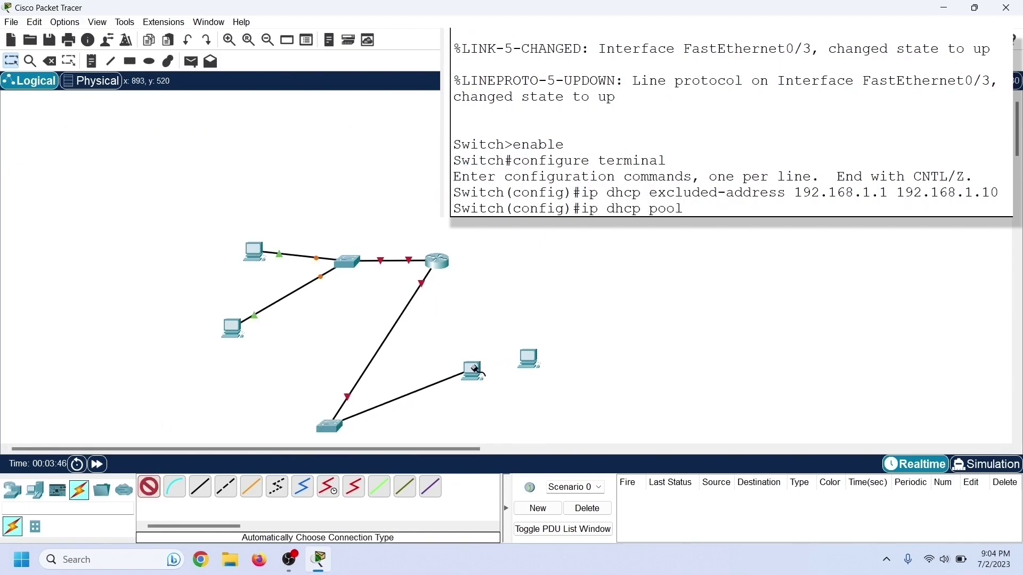
{"action": "left_click", "coordinate": [149, 487]}
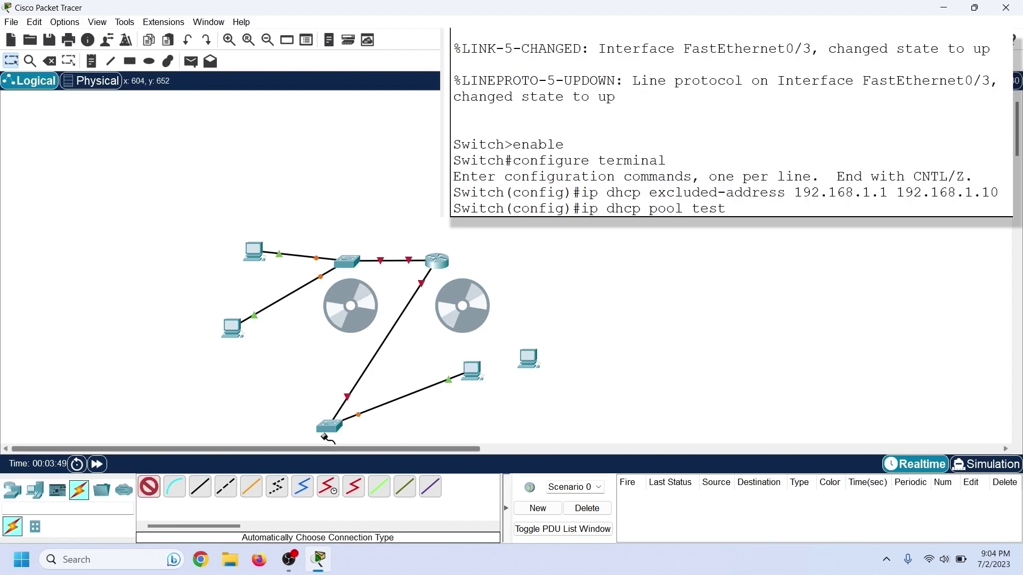
{"action": "left_click", "coordinate": [330, 429]}
{"action": "left_click", "coordinate": [529, 358]}
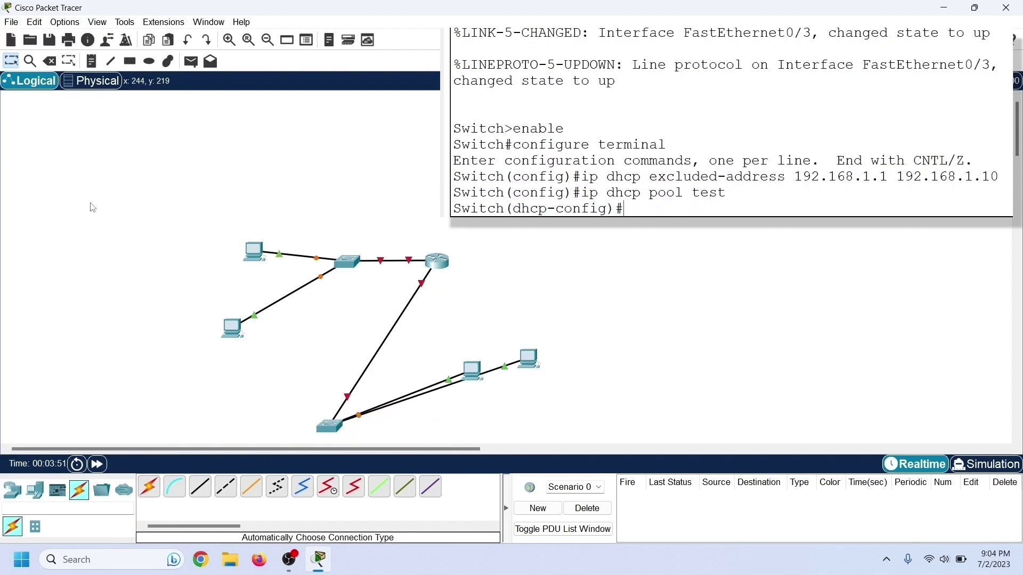
- Rearrange the switches, router and PCs into a symmetric layout
{"action": "left_click_drag", "start_coordinate": [353, 268], "coordinate": [341, 202]}
{"action": "left_click_drag", "start_coordinate": [254, 251], "coordinate": [171, 259]}
{"action": "left_click_drag", "start_coordinate": [233, 324], "coordinate": [266, 303]}
{"action": "left_click_drag", "start_coordinate": [427, 268], "coordinate": [444, 204]}
{"action": "left_click_drag", "start_coordinate": [329, 425], "coordinate": [552, 197]}
{"action": "left_click_drag", "start_coordinate": [279, 295], "coordinate": [353, 287]}
{"action": "left_click_drag", "start_coordinate": [173, 261], "coordinate": [247, 304]}
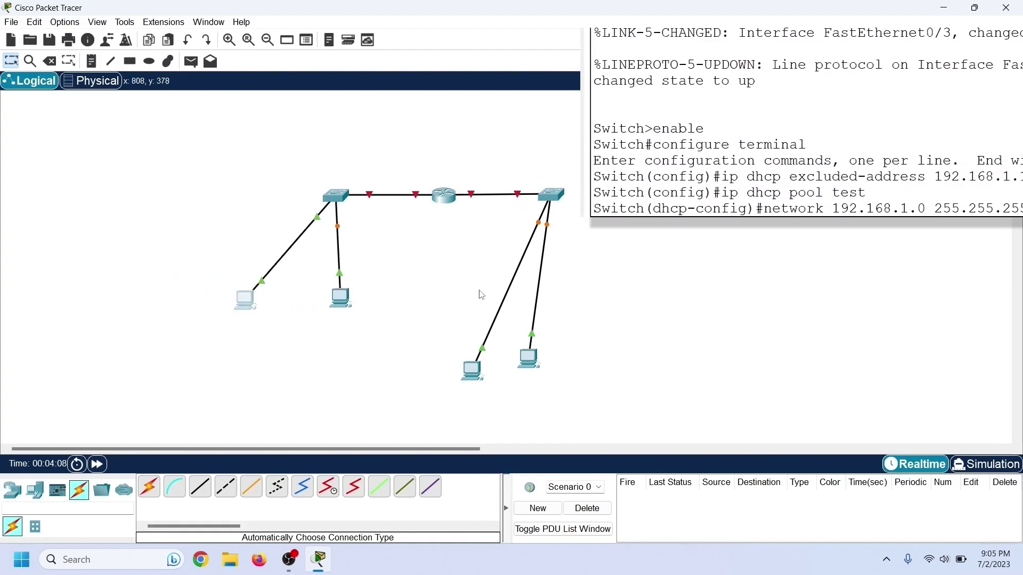
{"action": "left_click_drag", "start_coordinate": [471, 370], "coordinate": [471, 315]}
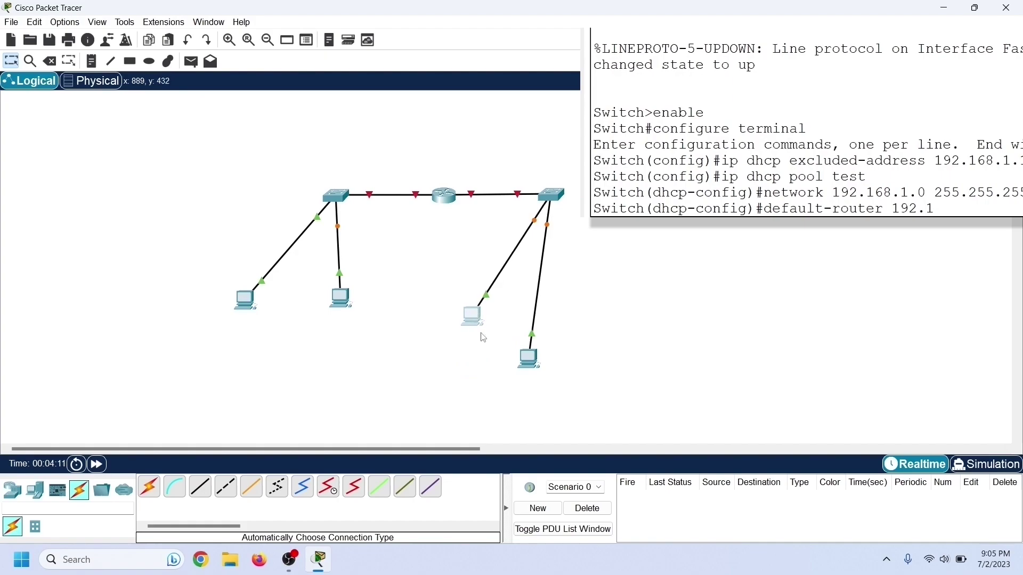
{"action": "left_click_drag", "start_coordinate": [529, 359], "coordinate": [619, 326]}
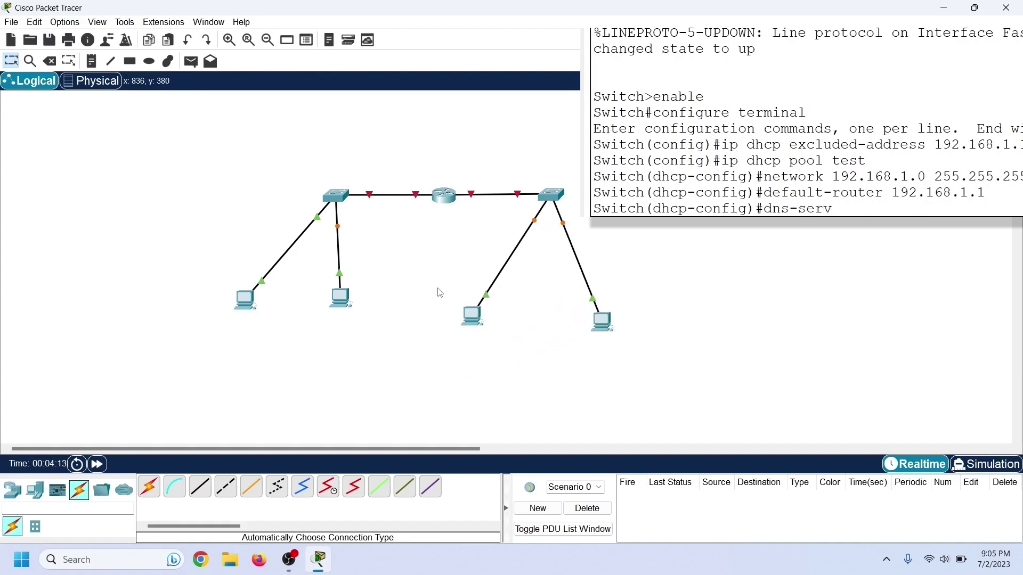
- Shift the whole topology left and even out the PC spacing
{"action": "left_click_drag", "start_coordinate": [181, 143], "coordinate": [604, 347]}
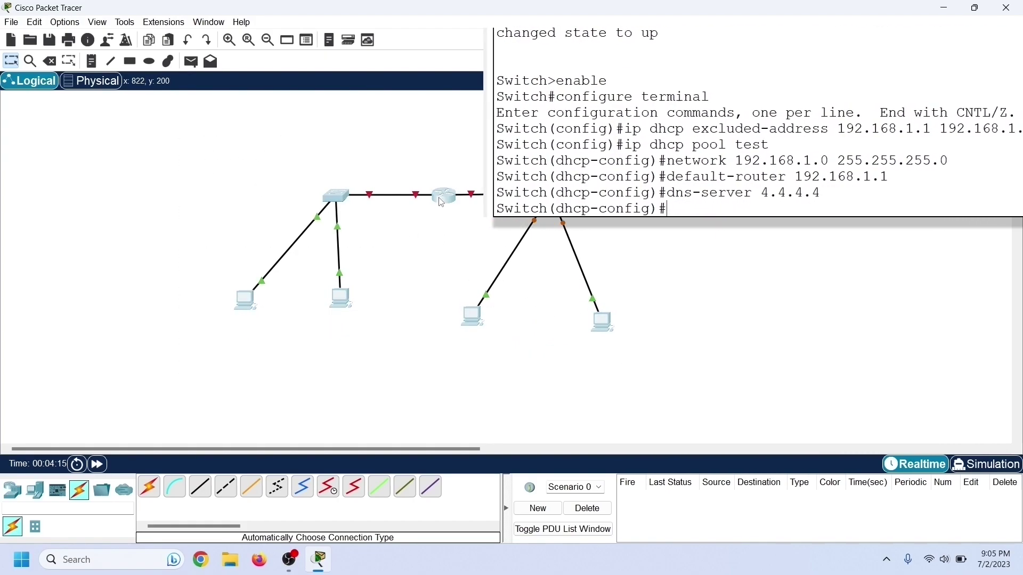
{"action": "left_click_drag", "start_coordinate": [441, 202], "coordinate": [267, 203]}
{"action": "left_click_drag", "start_coordinate": [295, 323], "coordinate": [340, 330]}
{"action": "left_click_drag", "start_coordinate": [167, 301], "coordinate": [179, 309]}
{"action": "left_click_drag", "start_coordinate": [72, 300], "coordinate": [96, 306]}
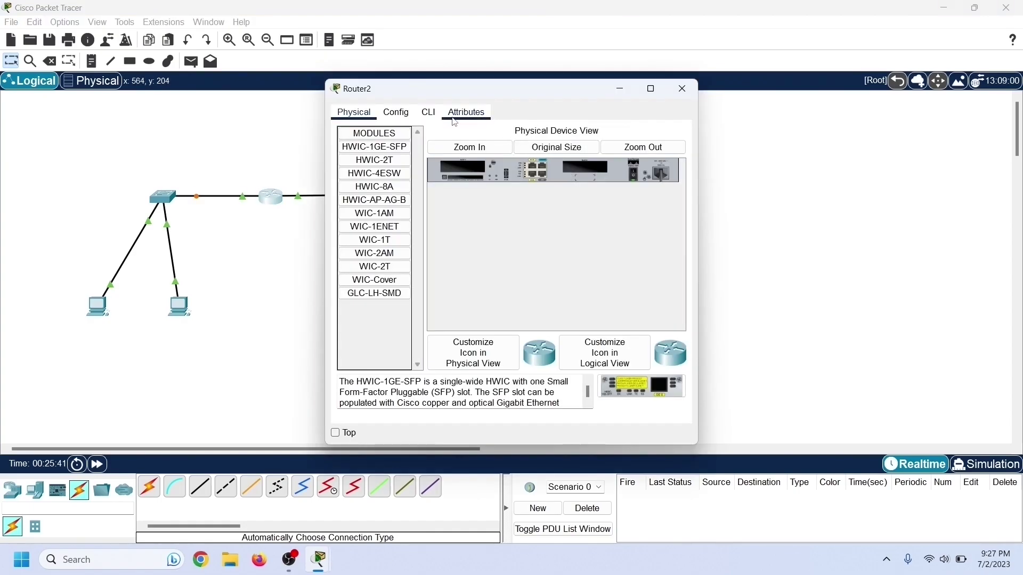
- Show Router2's CLI tab with the 1841 boot output
{"action": "left_click", "coordinate": [428, 112]}
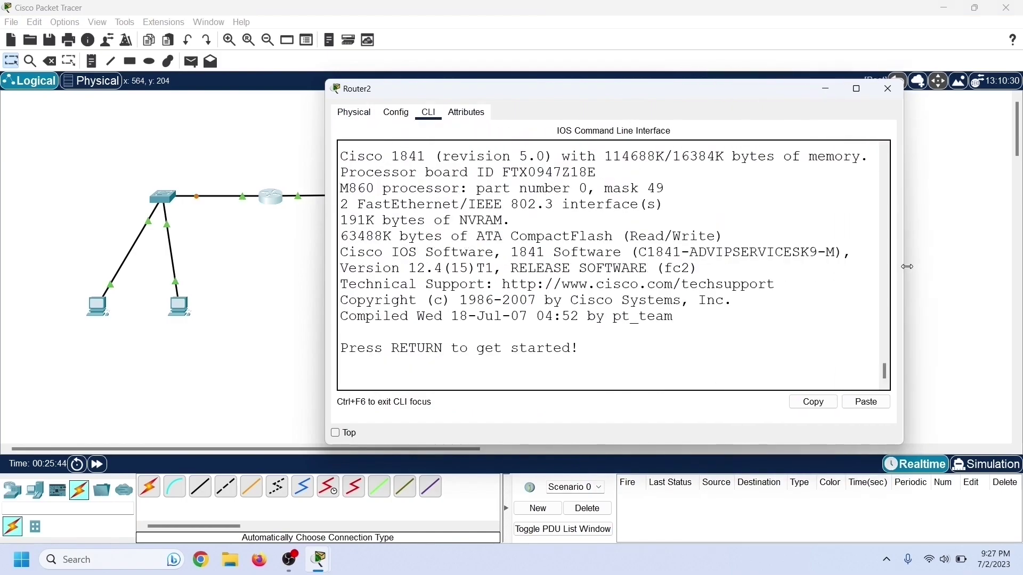
- Enter privileged exec and global configuration mode on Router2
{"action": "key", "text": "Return"}
{"action": "type", "text": "enable"}
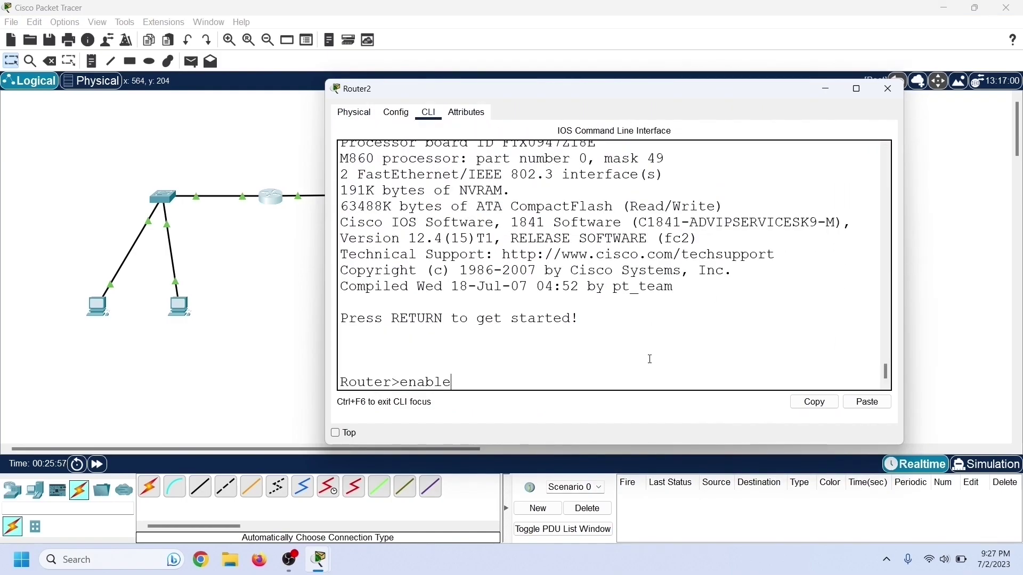
{"action": "key", "text": "Return"}
{"action": "type", "text": "configure terminal"}
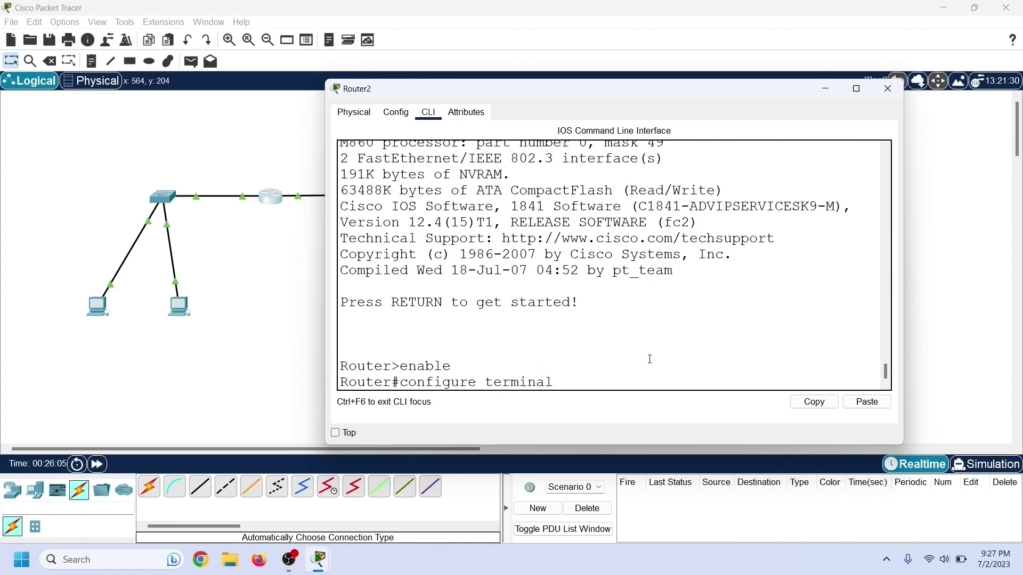
{"action": "key", "text": "Return"}
- Assign 192.168.1.1 255.255.255.0 to FastEthernet 0/0 and enable it
{"action": "type", "text": "interfa"}
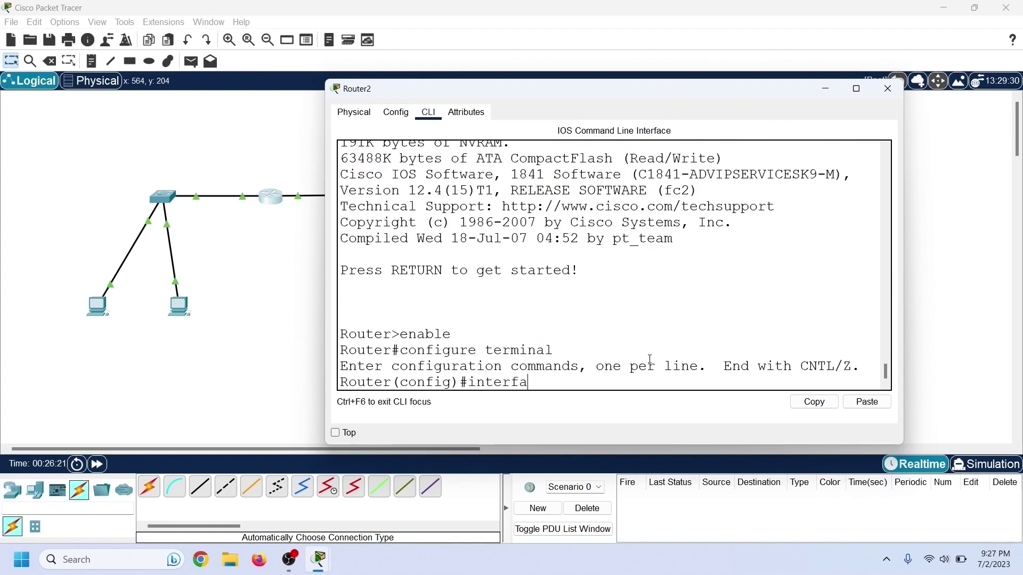
{"action": "type", "text": "ce FastEthernet 0/0"}
{"action": "key", "text": "Return"}
{"action": "type", "text": "i"}
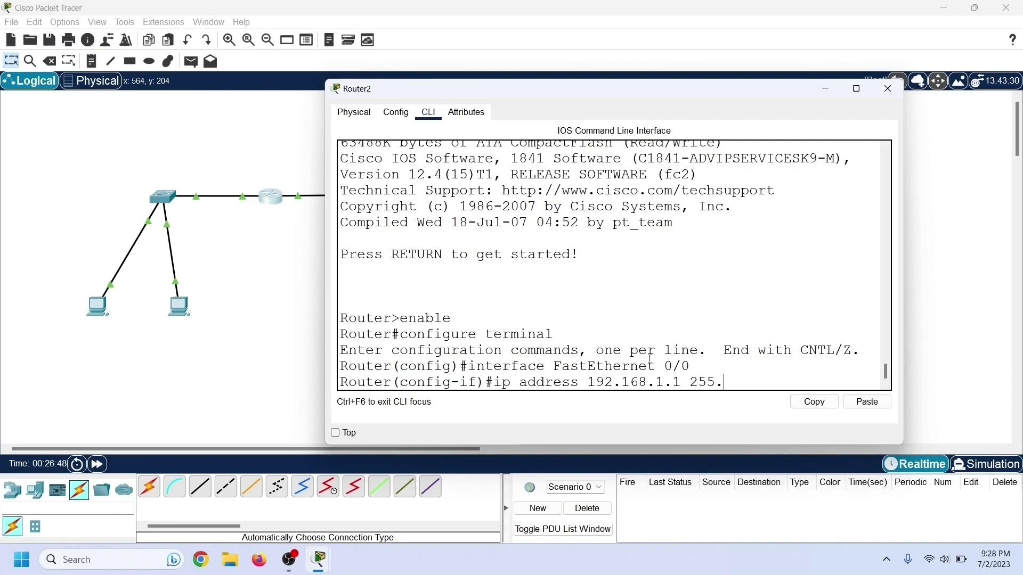
{"action": "type", "text": "0"}
{"action": "key", "text": "Return"}
{"action": "type", "text": "no"}
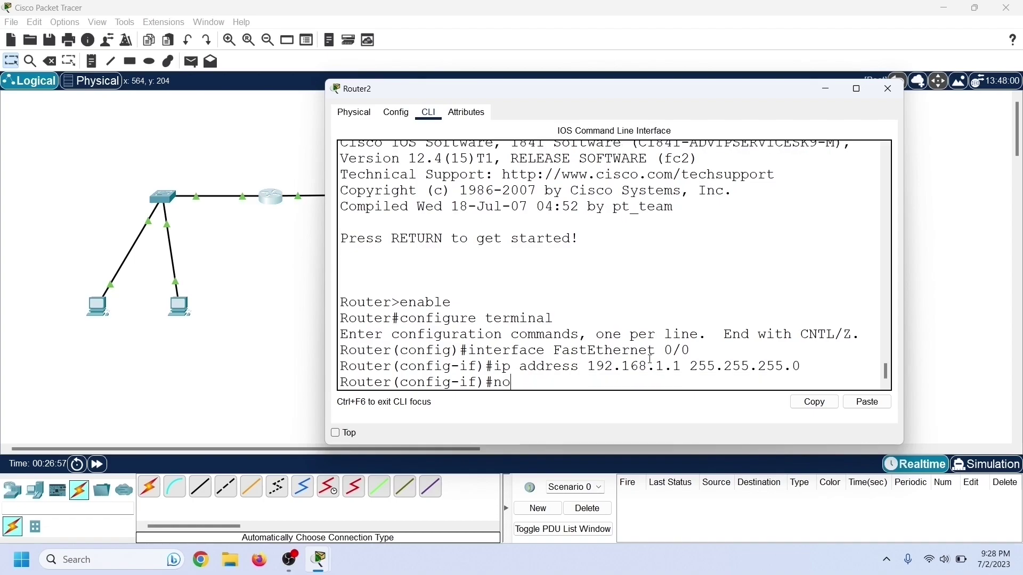
{"action": "type", "text": " shutdown"}
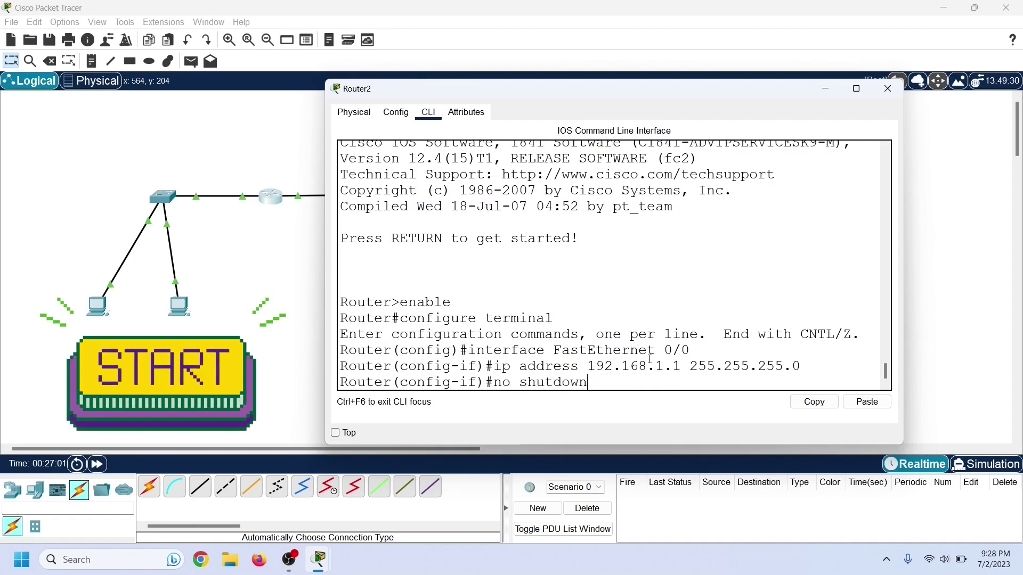
{"action": "key", "text": "Return"}
{"action": "type", "text": "exit"}
{"action": "key", "text": "Return"}
- Give FastEthernet 0/1 192.168.2.1/24, enable it, and begin the 192.168.1.0–.10 DHCP exclusion
{"action": "type", "text": "ig)#i"}
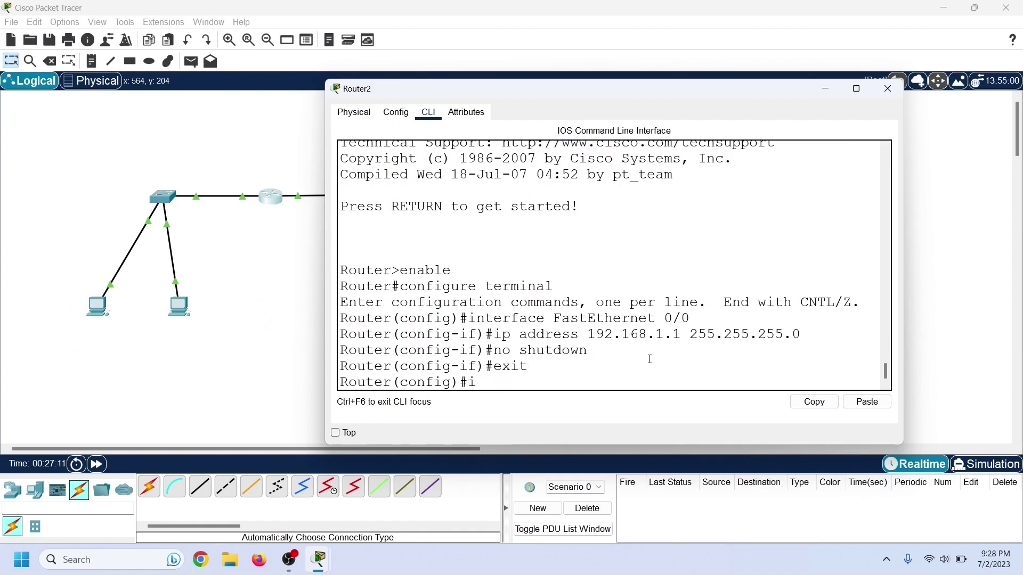
{"action": "type", "text": "nterface FastEthernet 0/1"}
{"action": "key", "text": "Return"}
{"action": "type", "text": "ip address "}
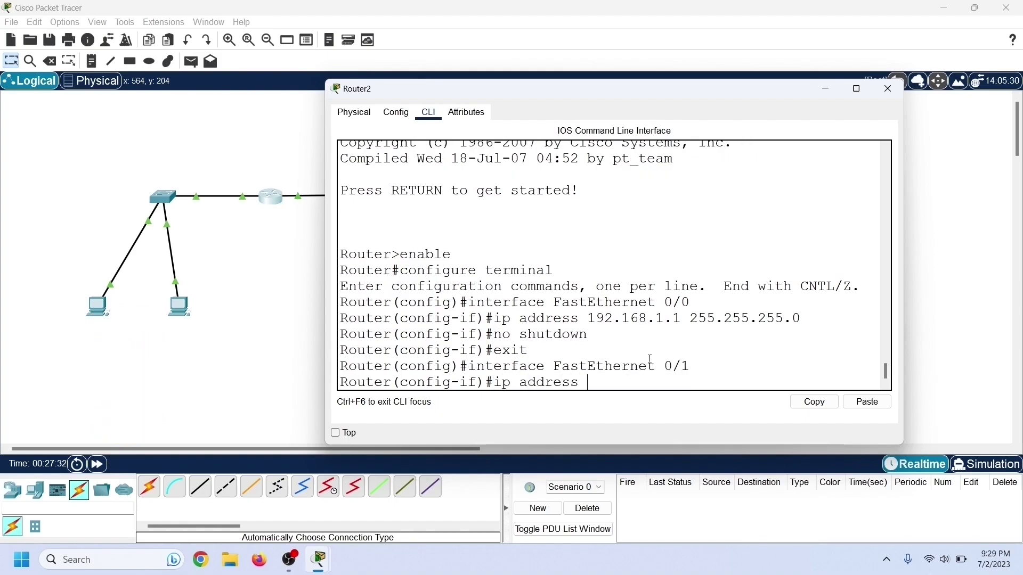
{"action": "type", "text": "192.168."}
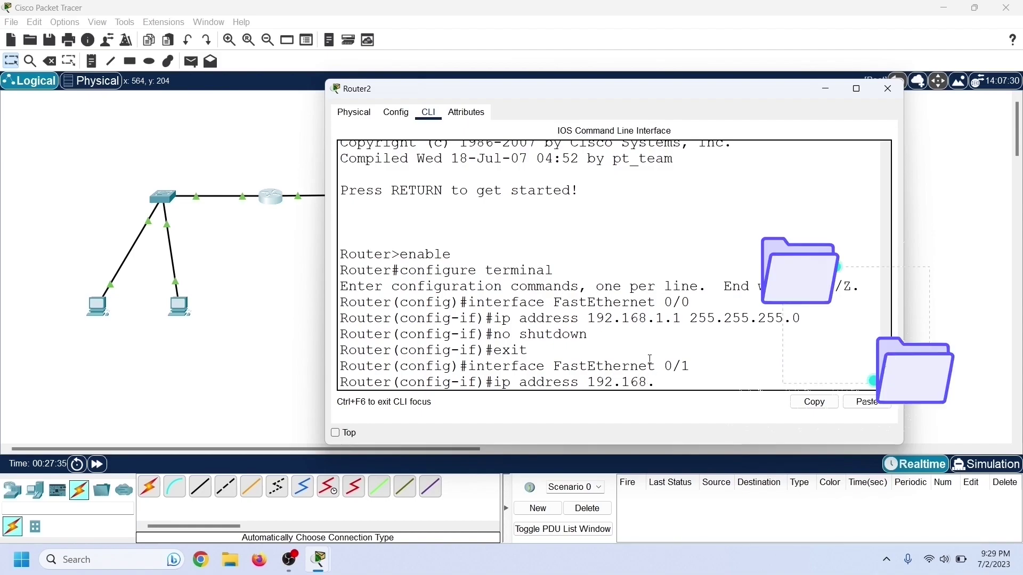
{"action": "type", "text": "2.1 255.255.255.0"}
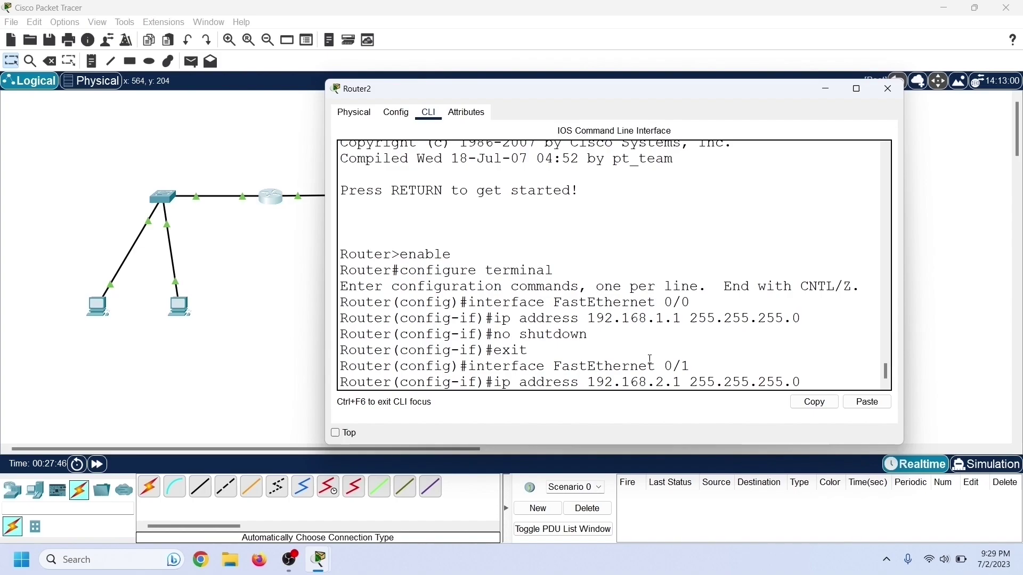
{"action": "key", "text": "Return"}
{"action": "type", "text": "no shutdown"}
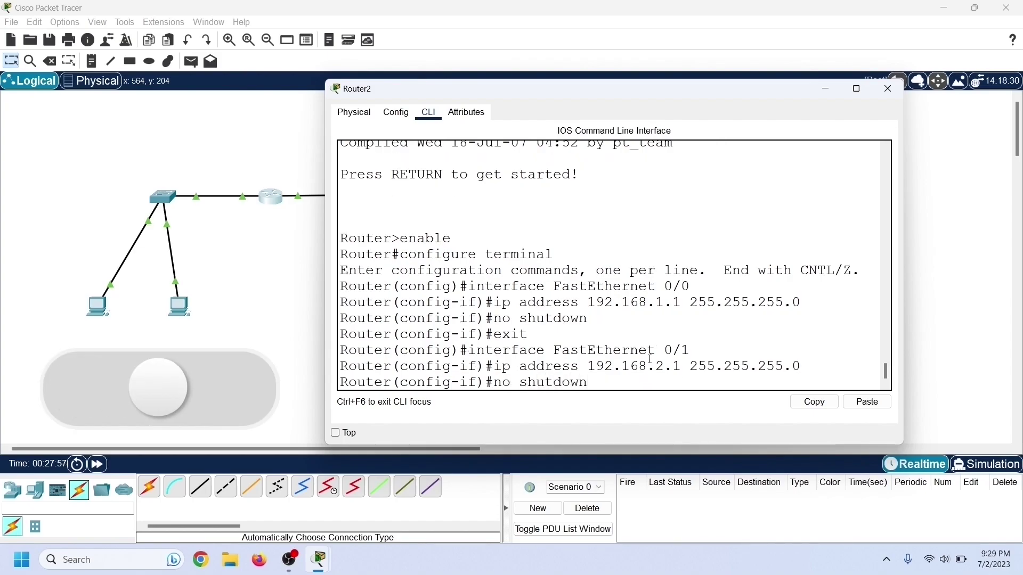
{"action": "key", "text": "Return"}
{"action": "type", "text": "exit"}
{"action": "key", "text": "Return"}
{"action": "type", "text": "ip dhcp excluded-address 192."}
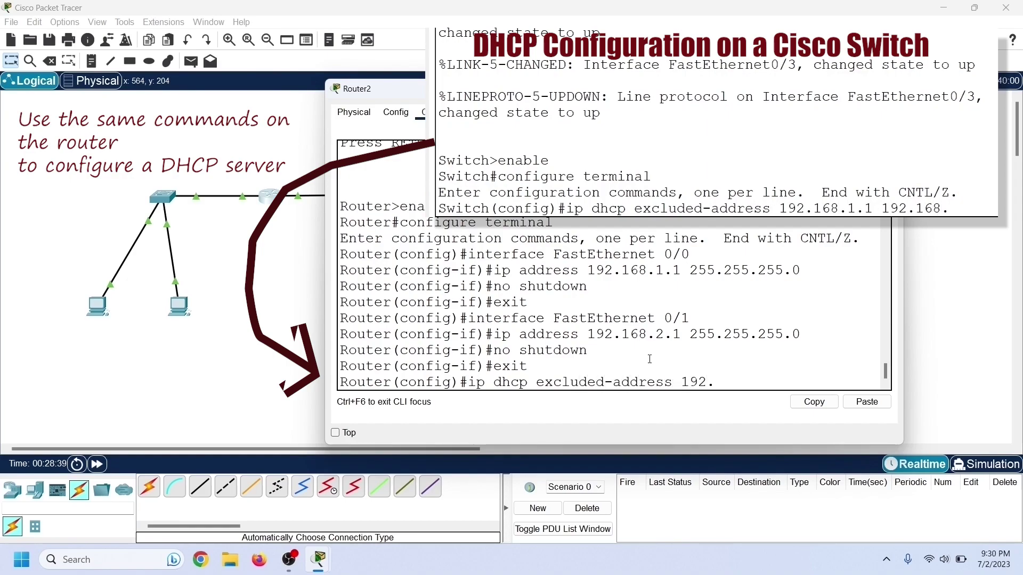
{"action": "type", "text": "168.1.0"}
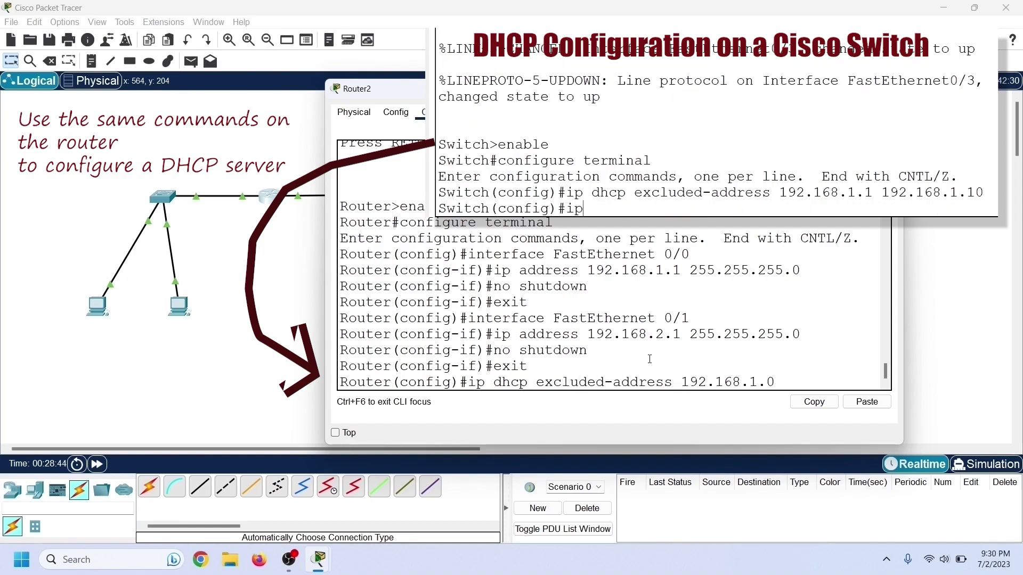
{"action": "type", "text": ".10"}
- Exclude 192.168.1.0–192.168.1.10 and create pool Left_Network with gateway 192.168.1.1 and DNS 192.168.1.2
{"action": "key", "text": "Return"}
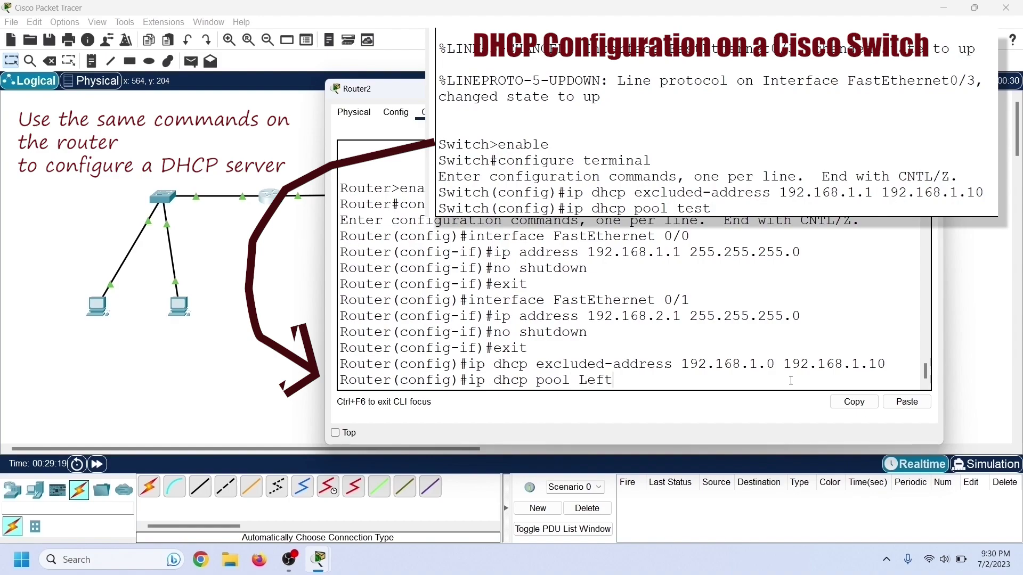
{"action": "type", "text": "ip dhcp pool Left_Network"}
{"action": "key", "text": "Return"}
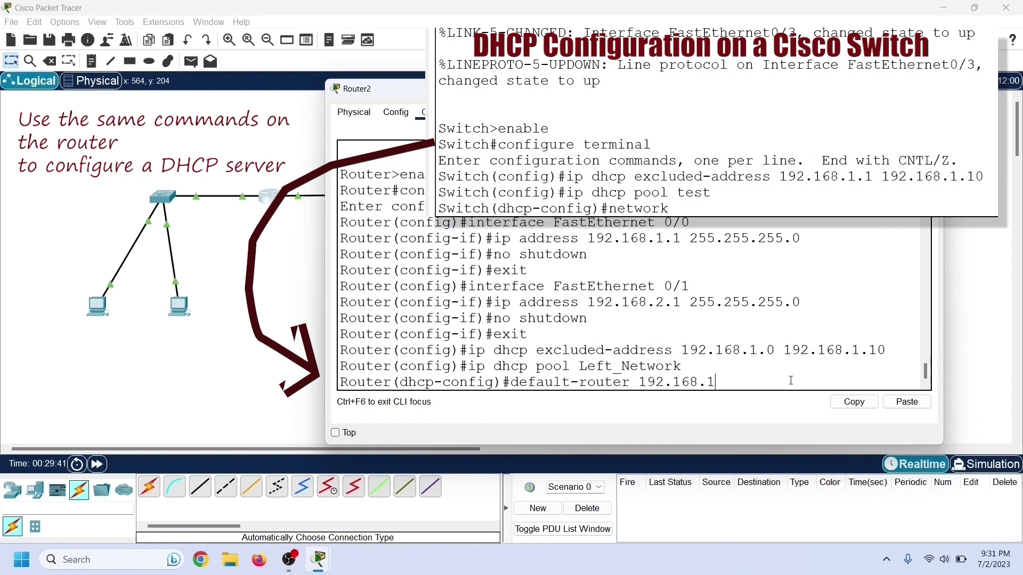
{"action": "key", "text": "Return"}
{"action": "type", "text": "dns-server 192.1"}
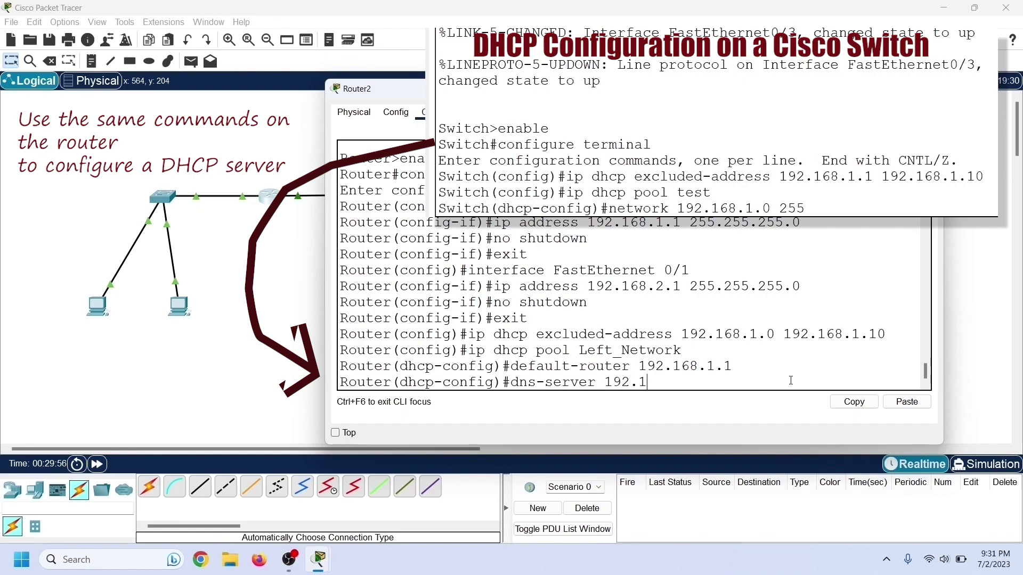
{"action": "type", "text": "2"}
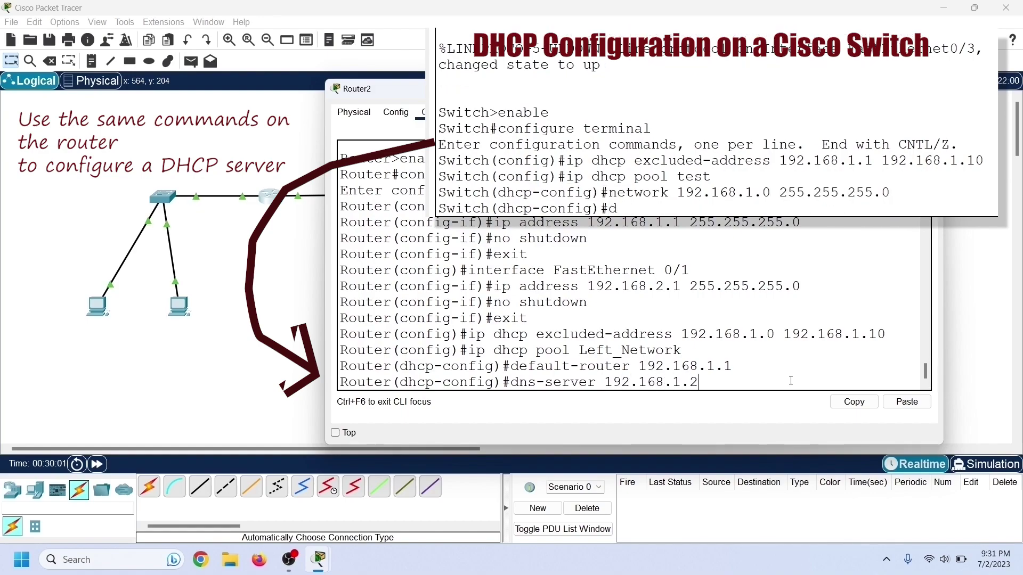
{"action": "key", "text": "Return"}
- Set Left_Network's network to 192.168.1.0/24, exit, and type the 192.168.2.0–.10 exclusion
{"action": "type", "text": "network"}
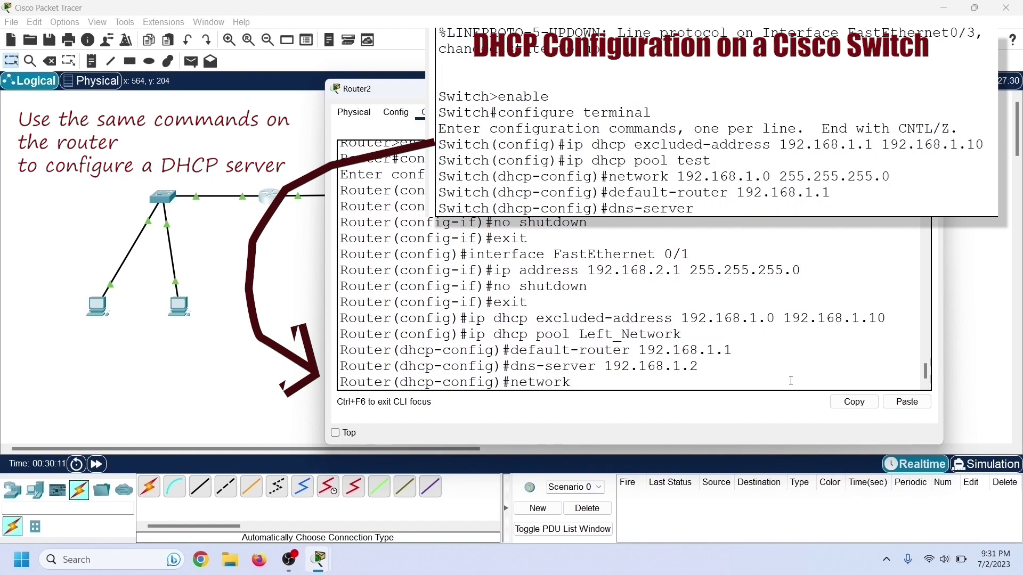
{"action": "type", "text": " 192.168.1.0 255.255.25"}
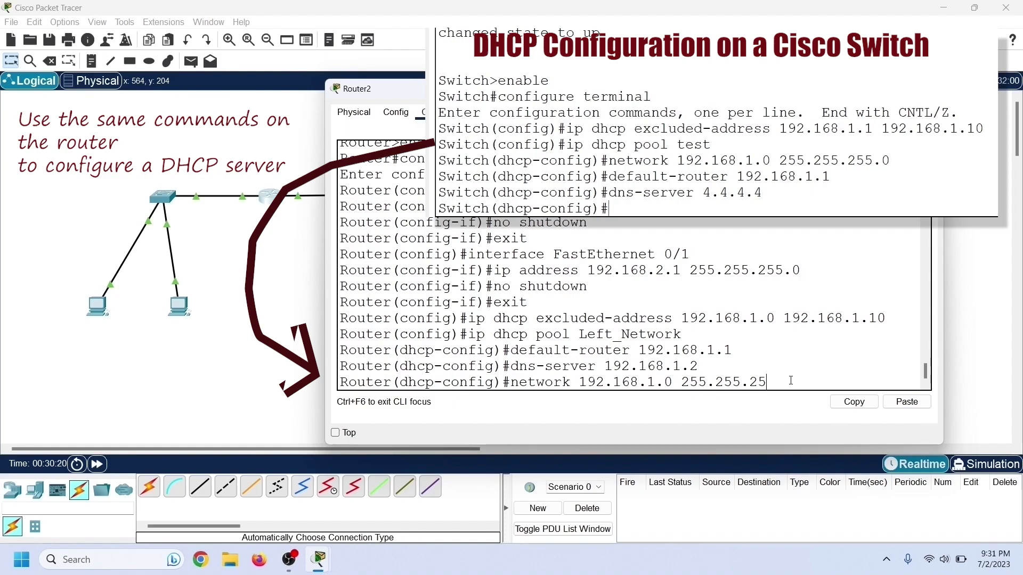
{"action": "type", "text": "5.0"}
{"action": "key", "text": "Return"}
{"action": "type", "text": "exit"}
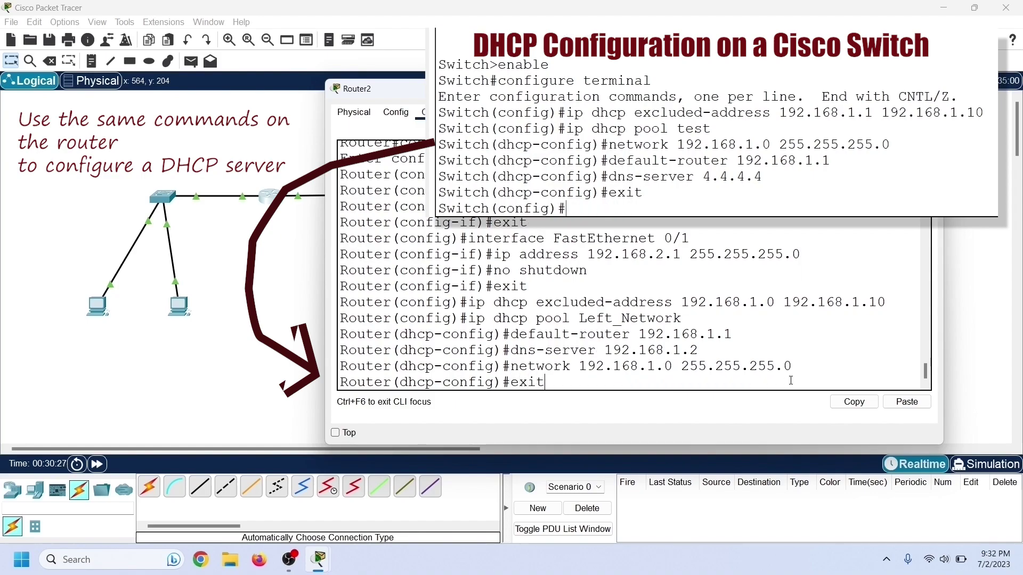
{"action": "key", "text": "Return"}
{"action": "type", "text": "ip dhcp excl"}
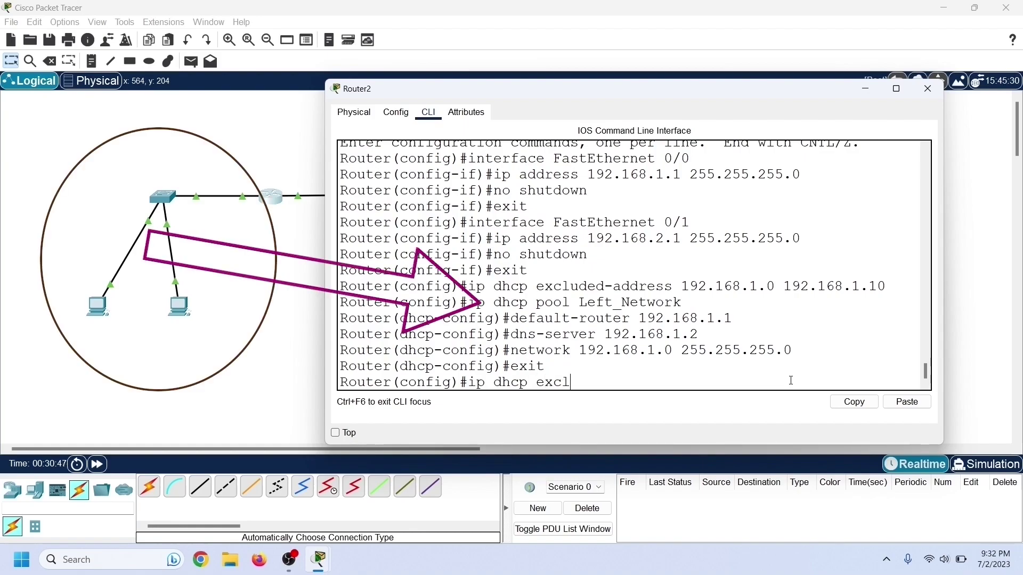
{"action": "type", "text": "uded-address 192.168."}
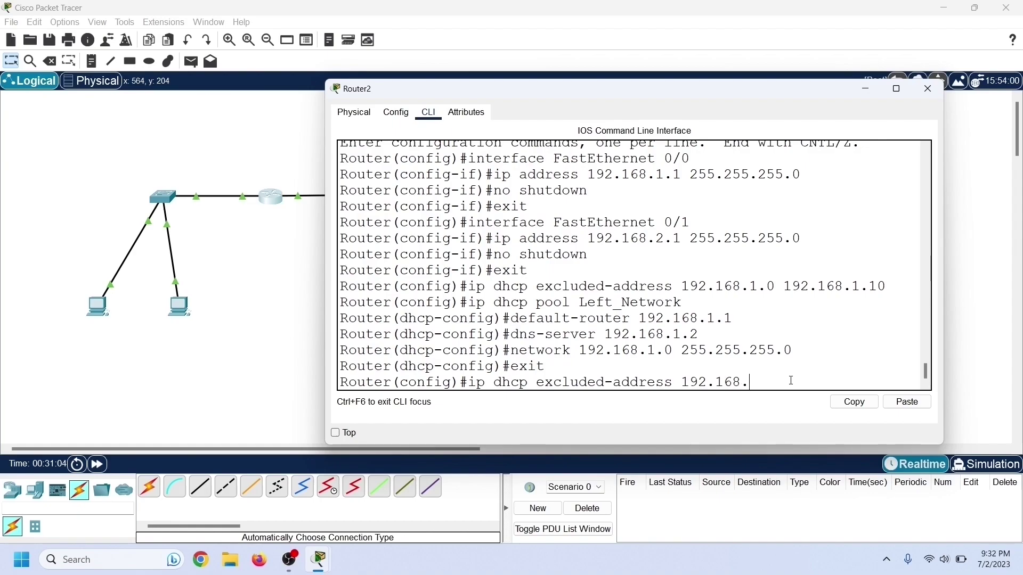
{"action": "type", "text": "2.0 192.168."}
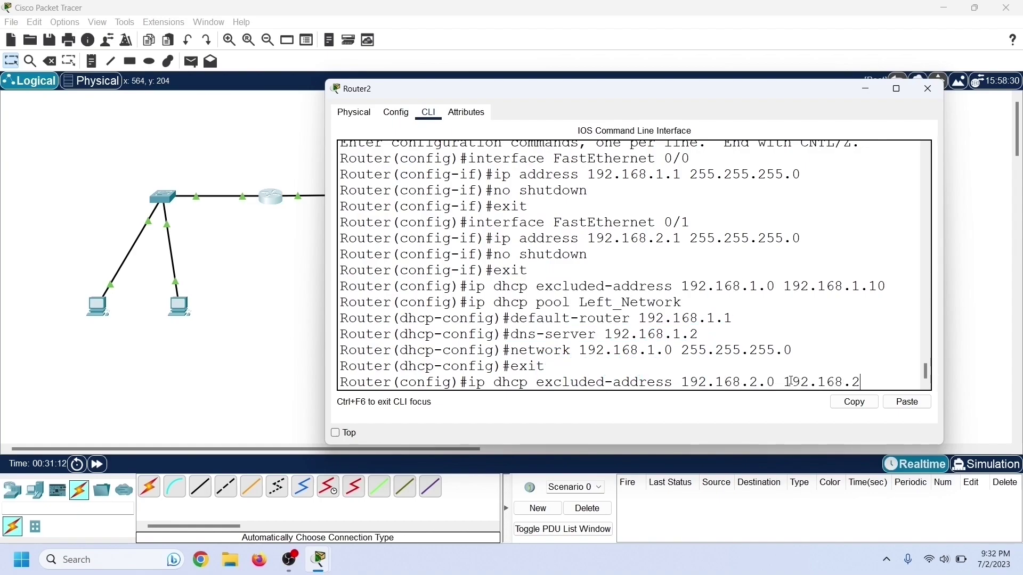
{"action": "type", "text": "2.10"}
- Exclude 192.168.2.0–.10 and create Right_Network with gateway 192.168.2.1 and DNS 192.168.2.2
{"action": "key", "text": "Return"}
{"action": "type", "text": "ip"}
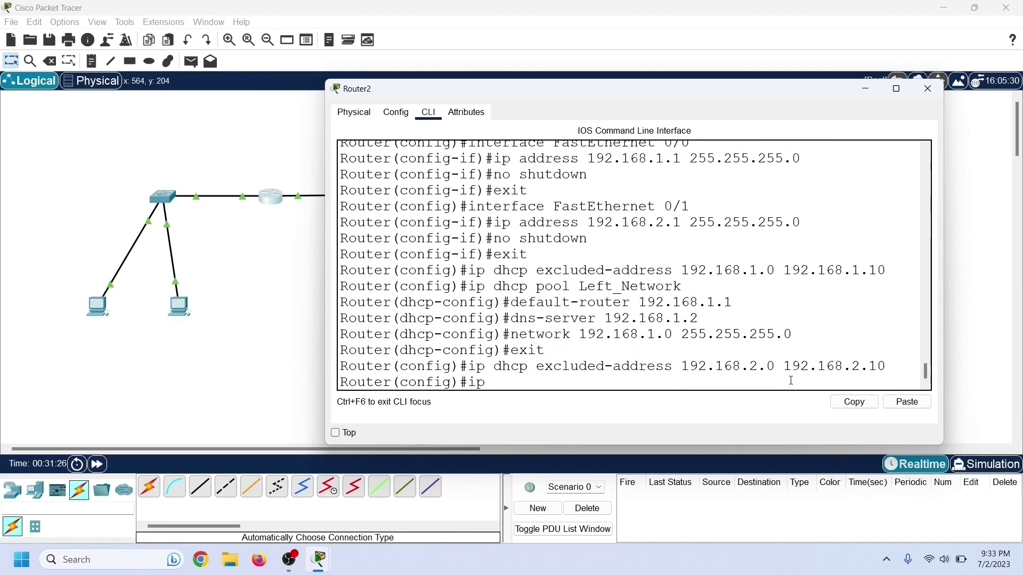
{"action": "type", "text": " dhcp pool Right"}
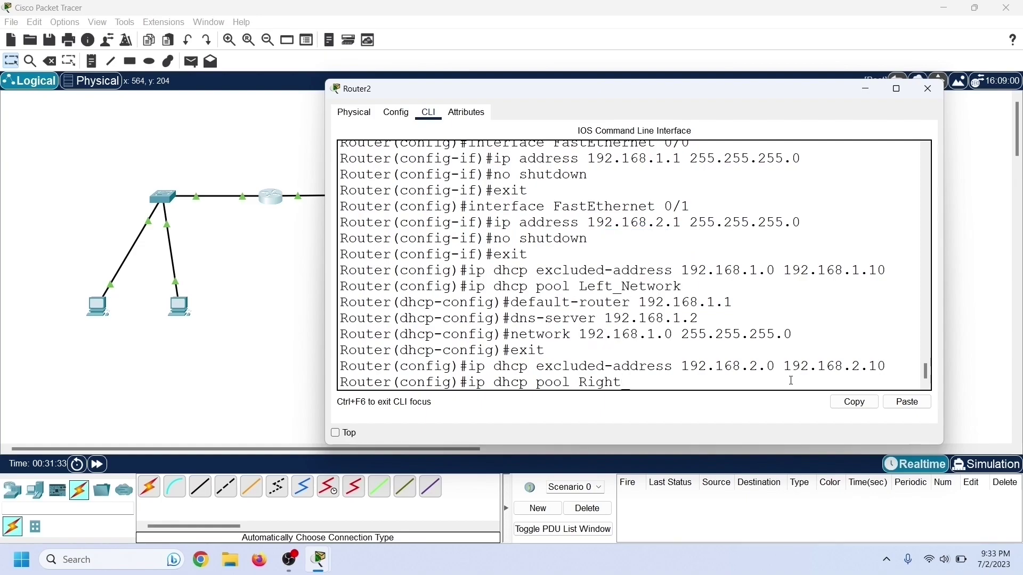
{"action": "type", "text": "_Network"}
{"action": "key", "text": "Return"}
{"action": "type", "text": "dhcp-config)#default-"}
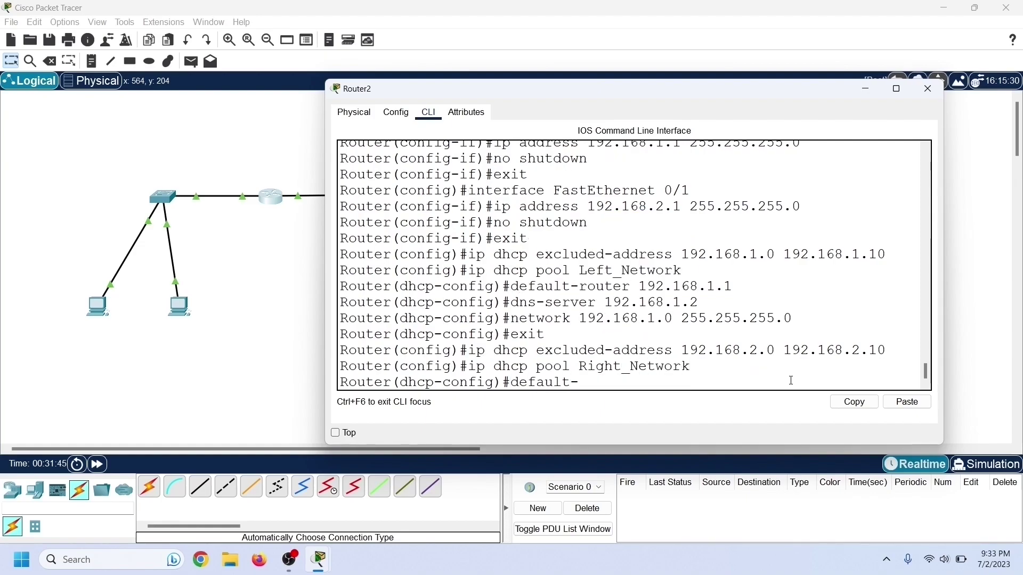
{"action": "type", "text": "outer 192.168.2.1"}
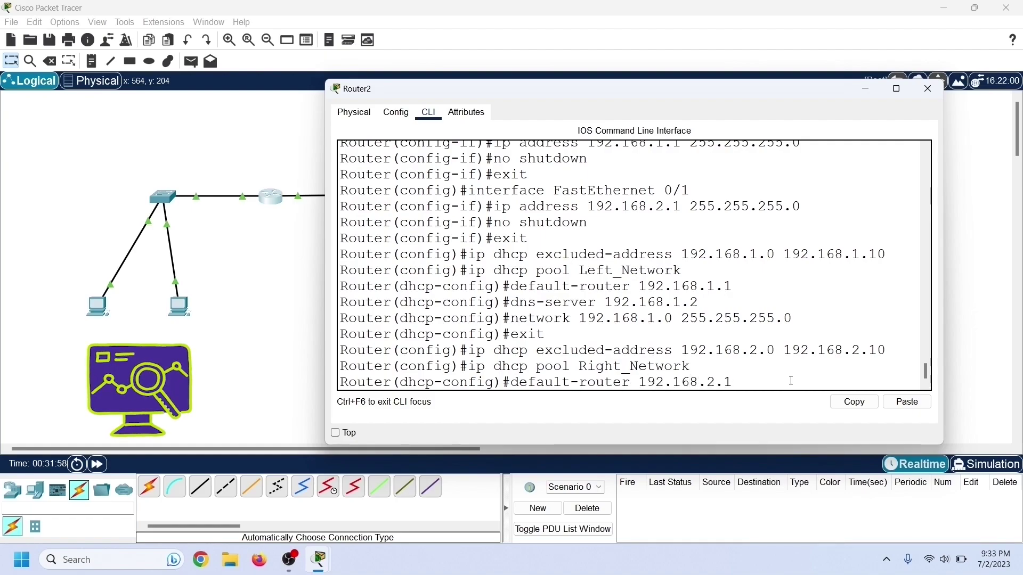
{"action": "key", "text": "Return"}
{"action": "type", "text": "dns-server "}
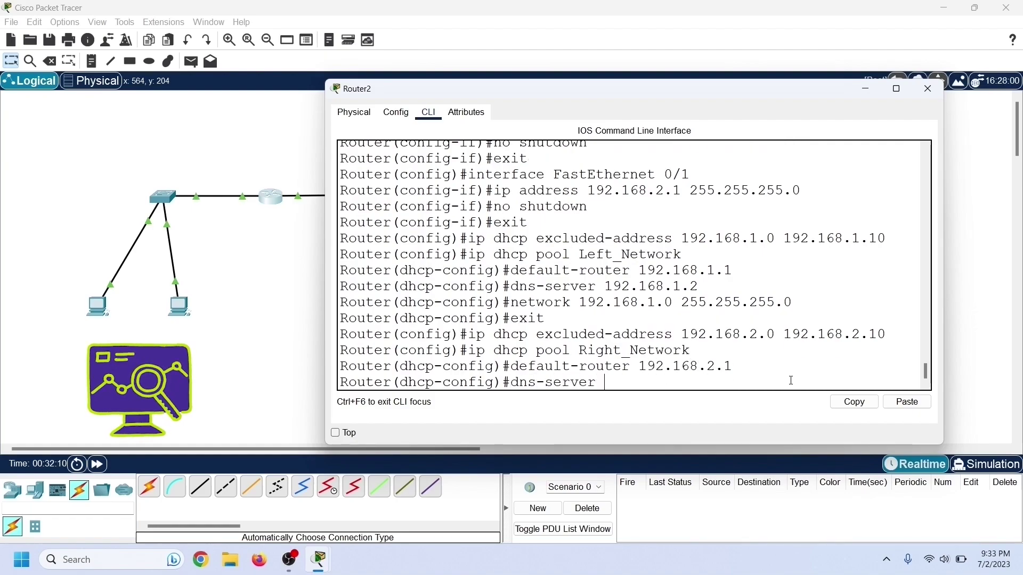
{"action": "type", "text": "192.168.2.2"}
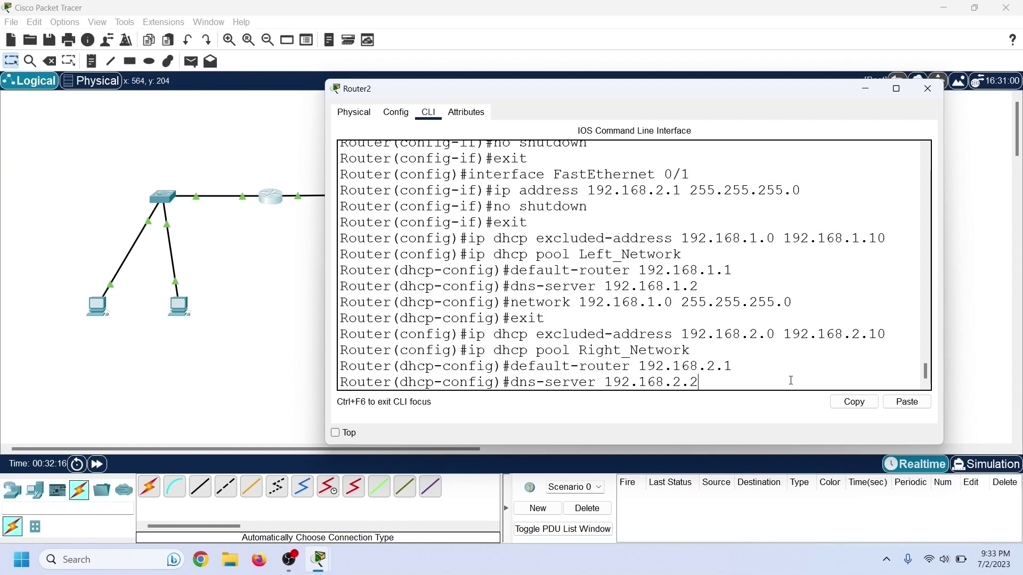
{"action": "key", "text": "Return"}
- Set Right_Network's network to 192.168.2.0/24, exit, and enlarge the router console
{"action": "type", "text": "network 192"}
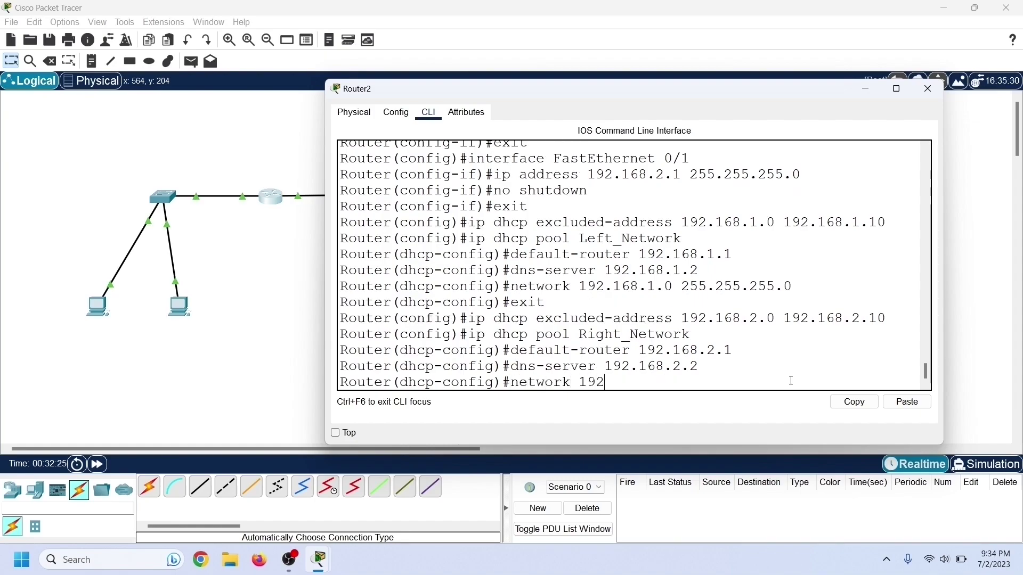
{"action": "type", "text": ".168.2.0"}
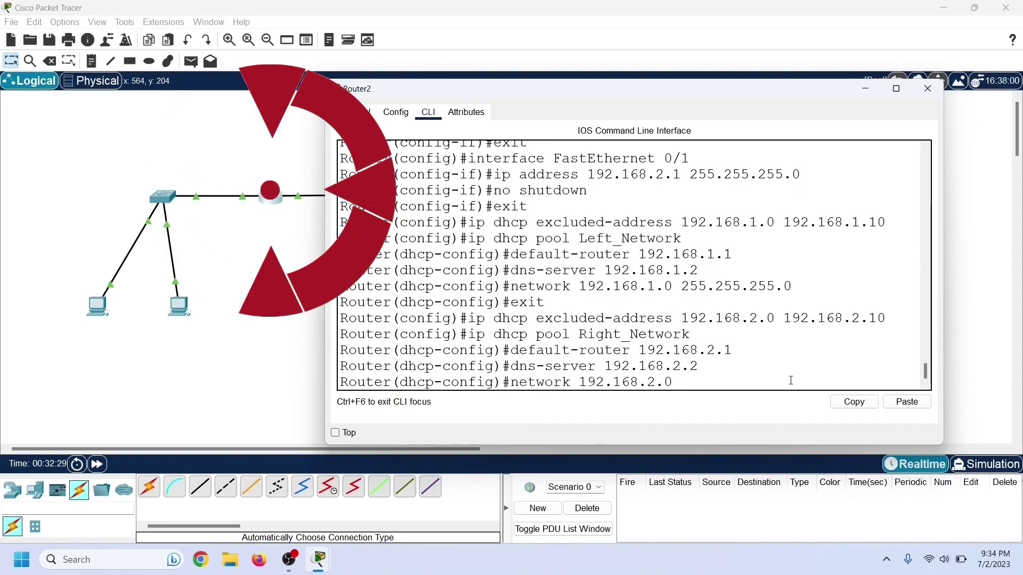
{"action": "type", "text": " 255.255.255.0"}
{"action": "key", "text": "Return"}
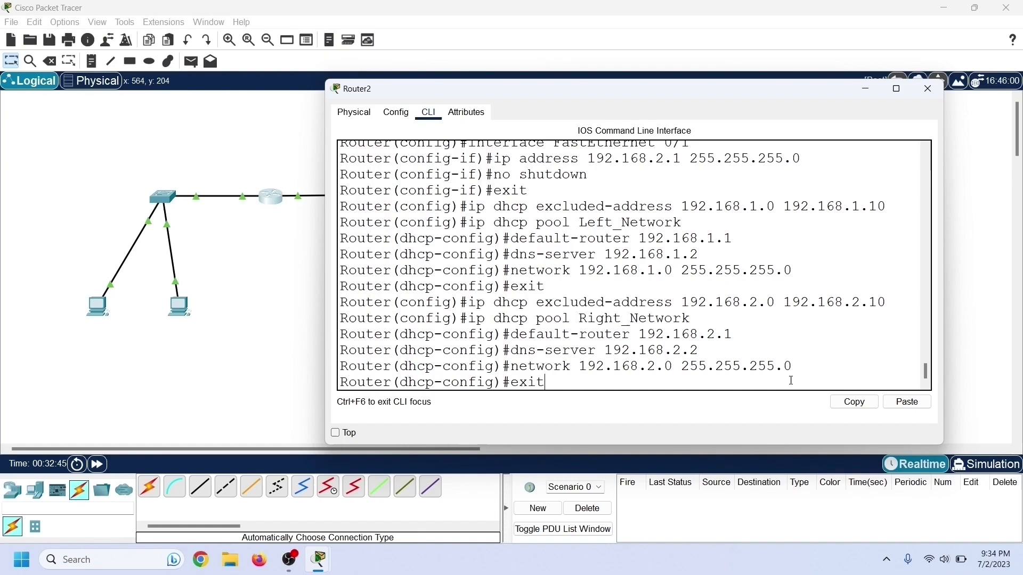
{"action": "type", "text": "exit"}
{"action": "key", "text": "Return"}
{"action": "left_click_drag", "start_coordinate": [608, 92], "coordinate": [720, 101]}
{"action": "left_click_drag", "start_coordinate": [723, 456], "coordinate": [724, 541]}
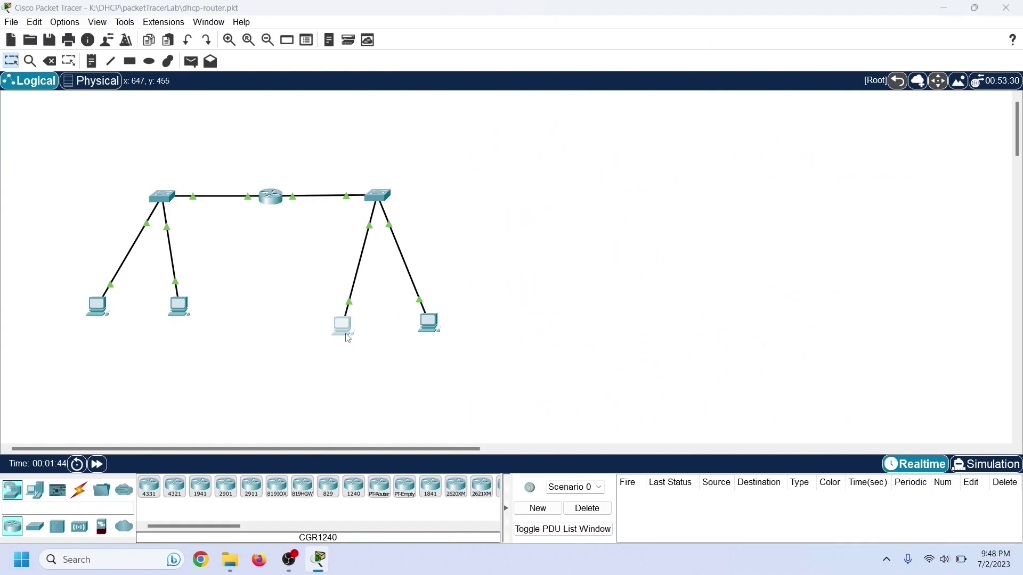
- Switch PC7 and PC6 to DHCP, obtaining 192.168.2.11 and 192.168.2.12
{"action": "left_click", "coordinate": [344, 328]}
{"action": "left_click", "coordinate": [378, 171]}
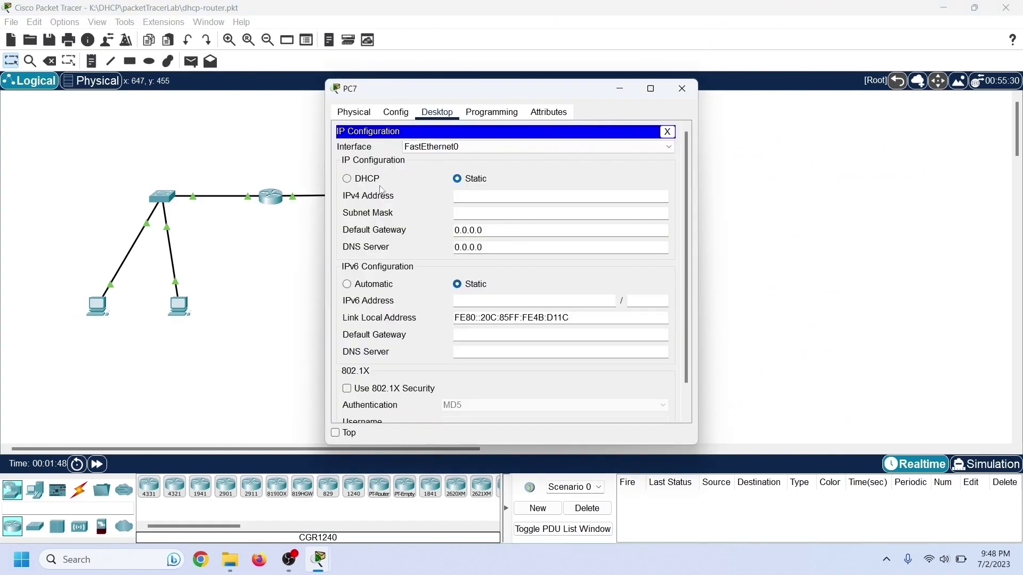
{"action": "left_click", "coordinate": [350, 181]}
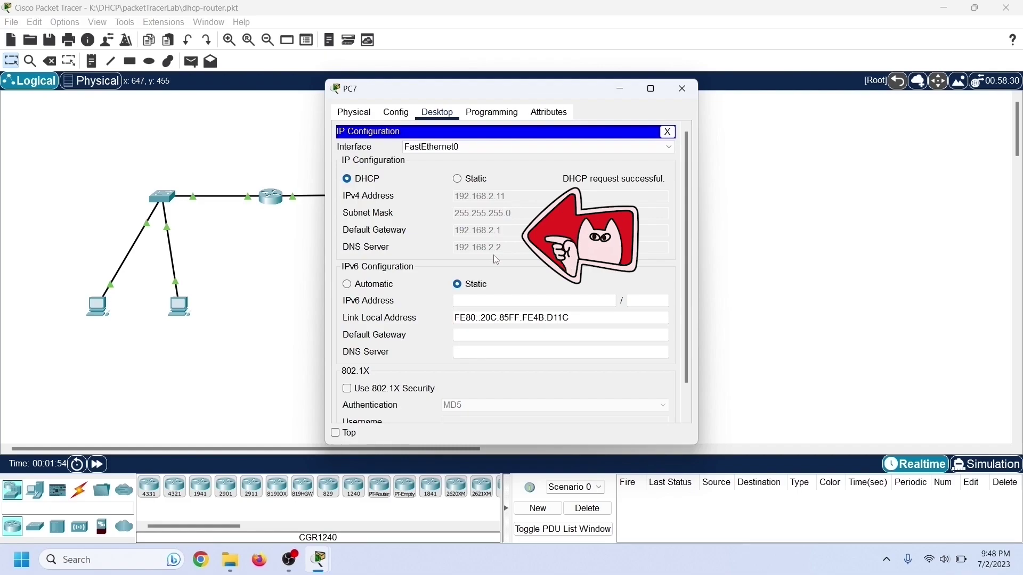
{"action": "left_click_drag", "start_coordinate": [526, 101], "coordinate": [708, 96]}
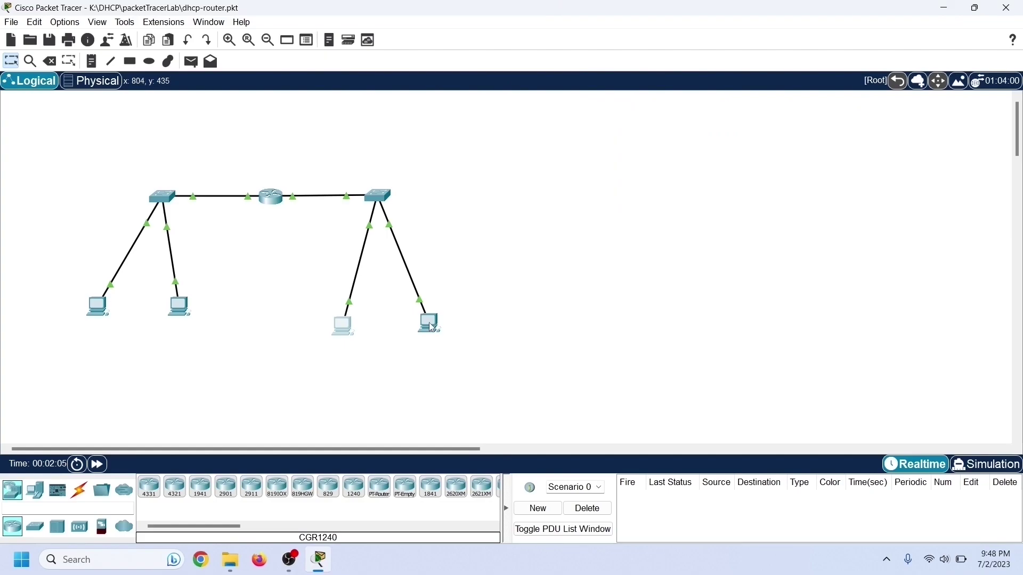
{"action": "left_click", "coordinate": [429, 322]}
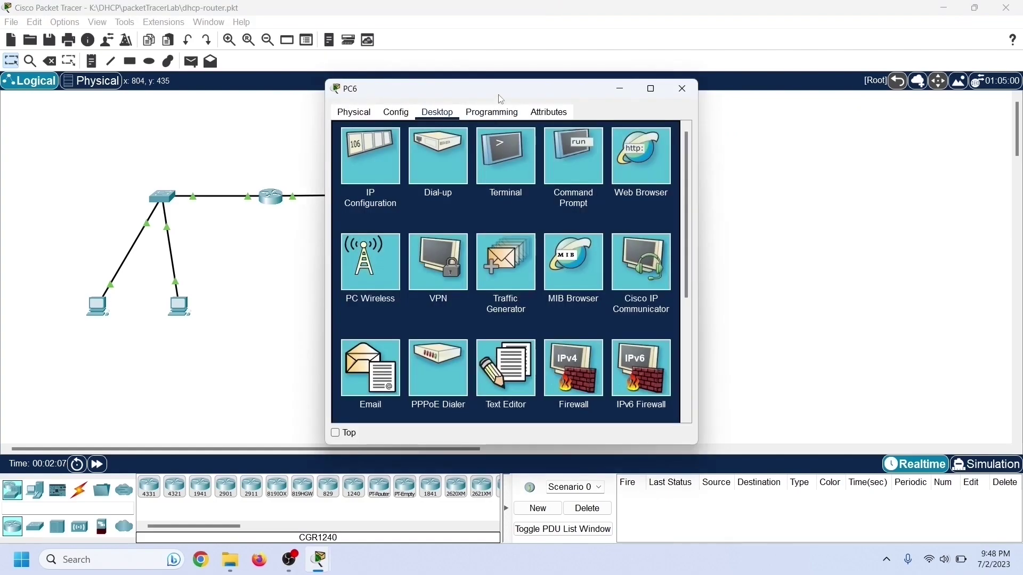
{"action": "left_click_drag", "start_coordinate": [405, 84], "coordinate": [604, 66]}
{"action": "left_click", "coordinate": [595, 147]}
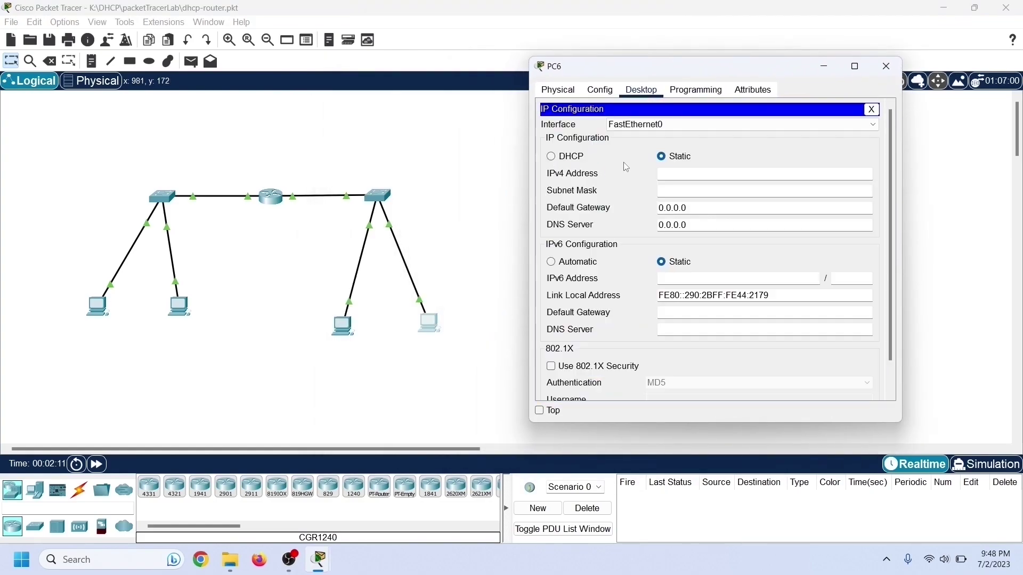
{"action": "left_click", "coordinate": [551, 156]}
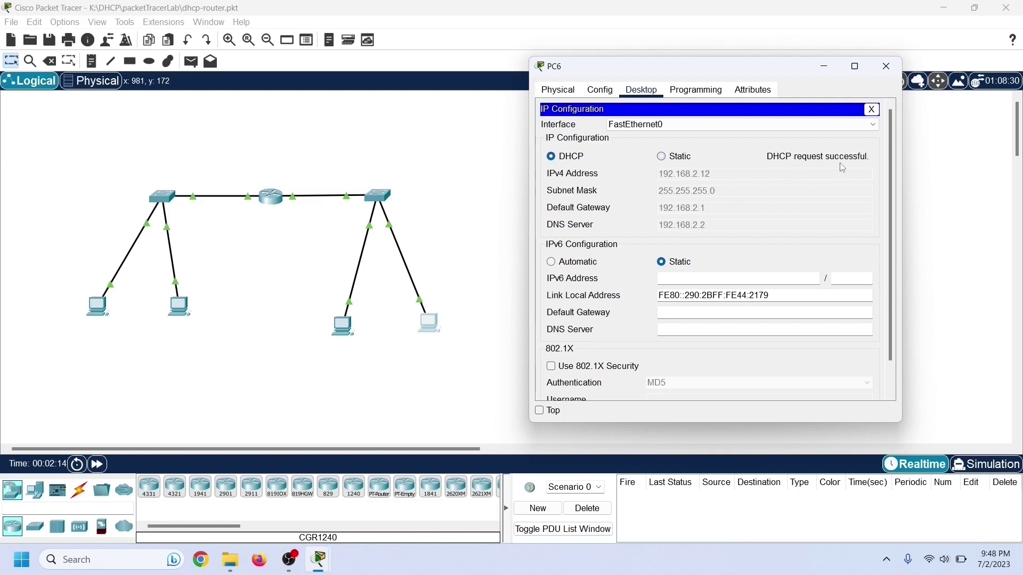
{"action": "left_click", "coordinate": [886, 66]}
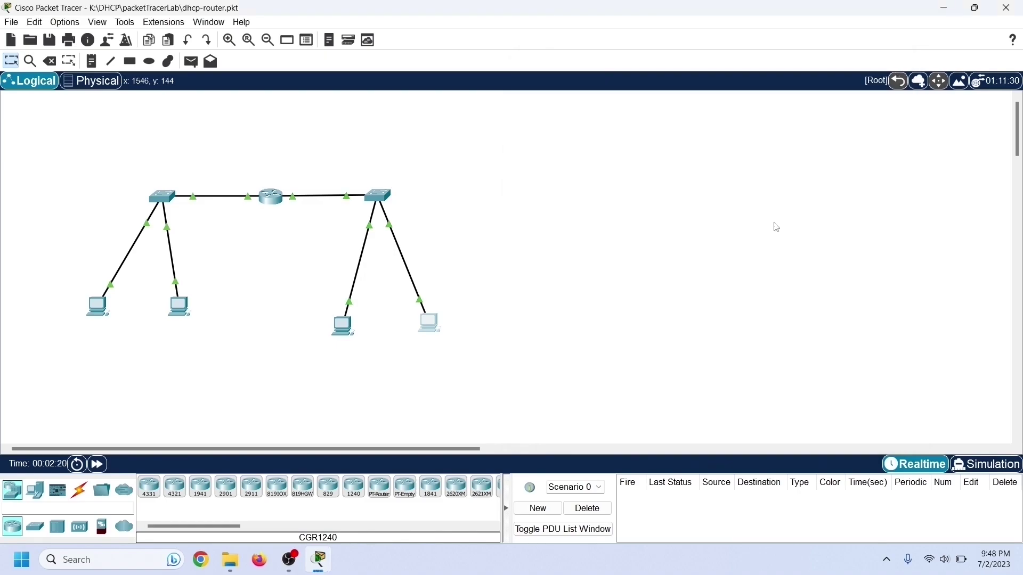
- Switch PC4 and PC5 to DHCP, obtaining 192.168.1.11 and 192.168.1.12
{"action": "left_click", "coordinate": [96, 305]}
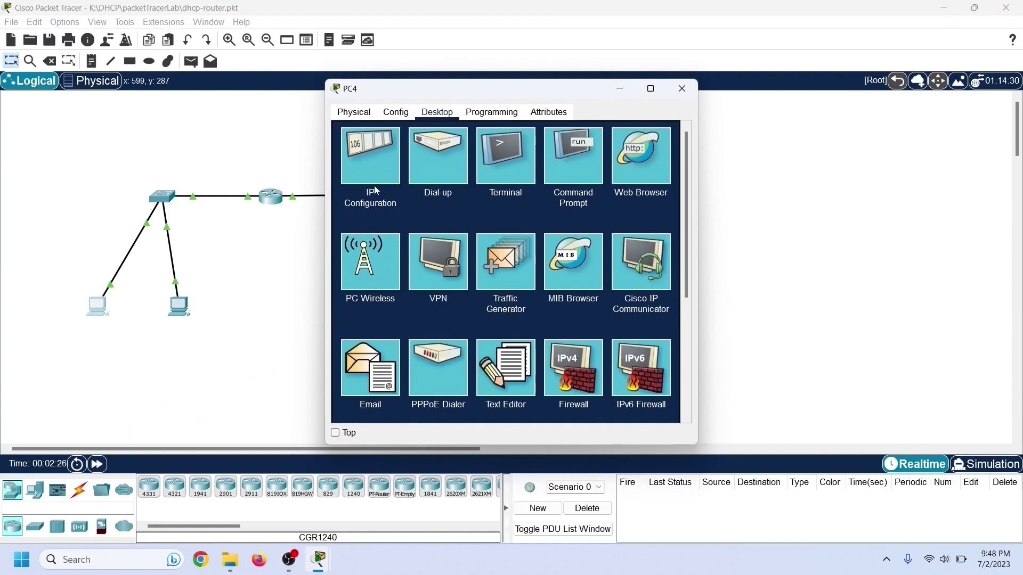
{"action": "left_click", "coordinate": [382, 168]}
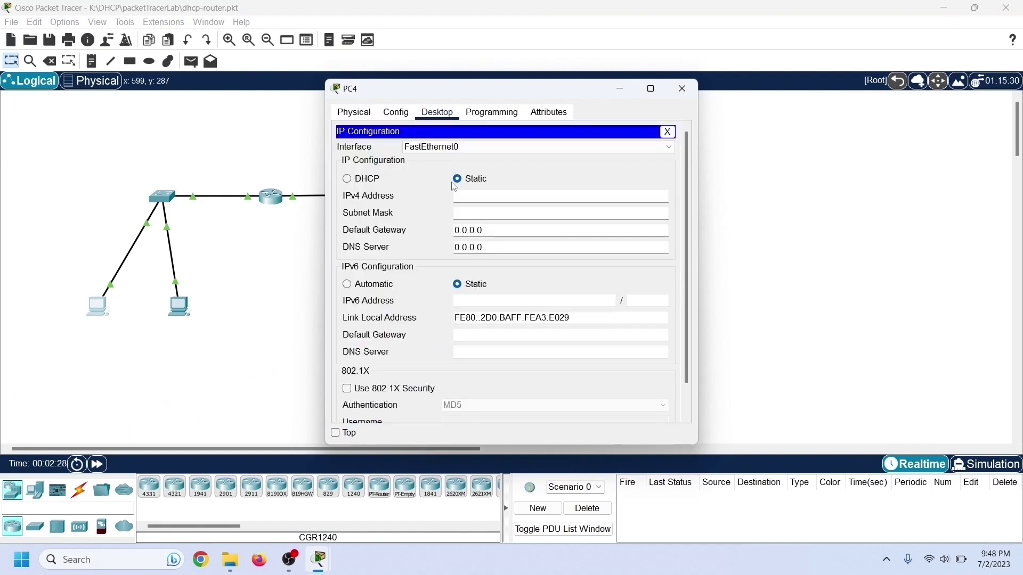
{"action": "left_click", "coordinate": [346, 183]}
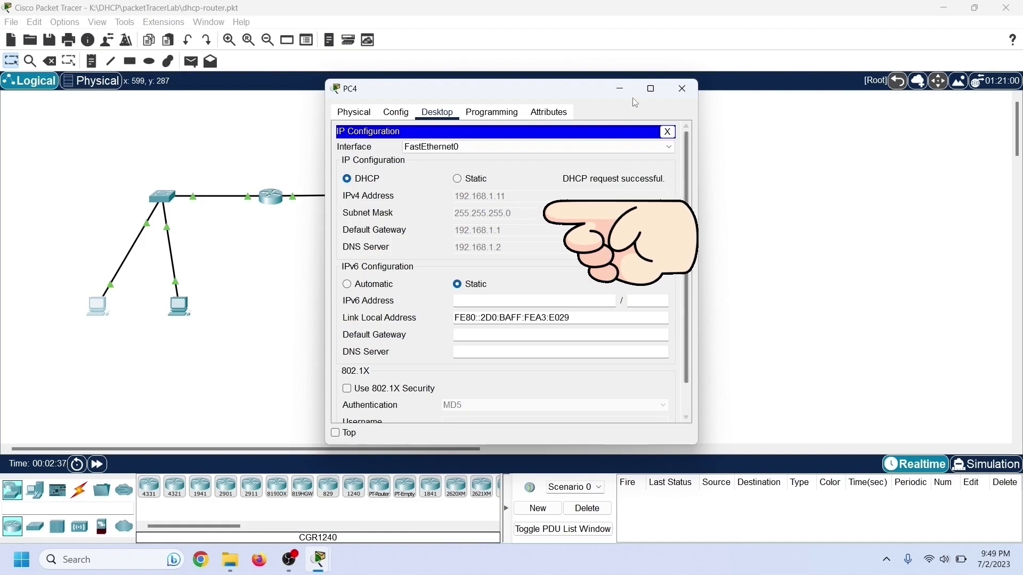
{"action": "left_click_drag", "start_coordinate": [559, 93], "coordinate": [695, 95]}
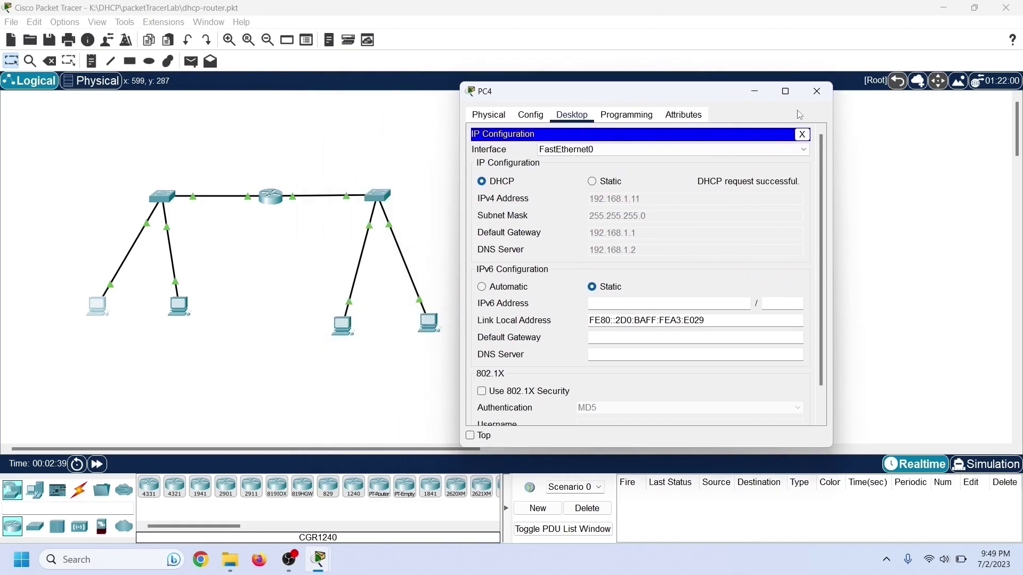
{"action": "left_click", "coordinate": [817, 92]}
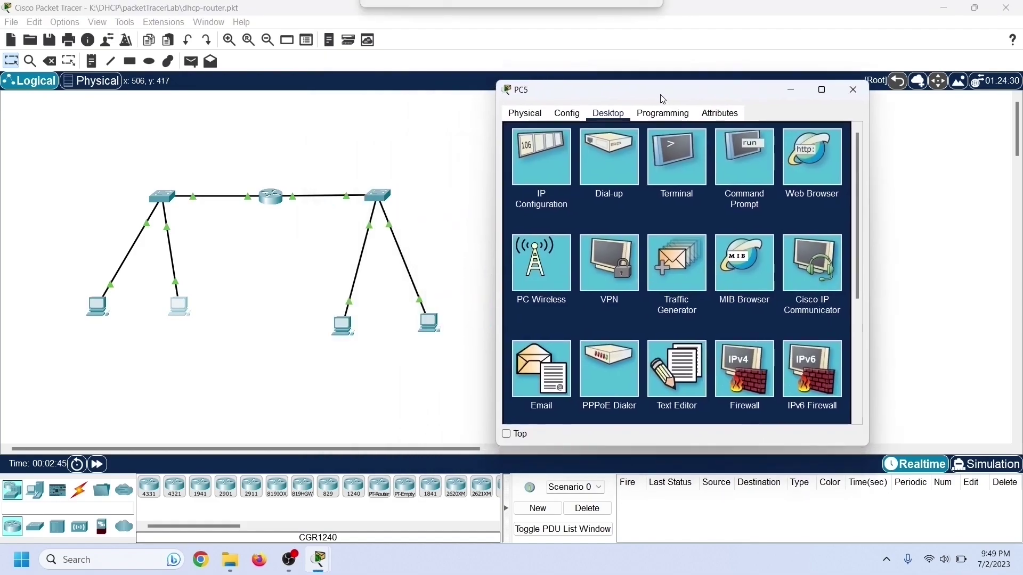
{"action": "left_click_drag", "start_coordinate": [662, 94], "coordinate": [683, 88]}
{"action": "left_click", "coordinate": [567, 158]}
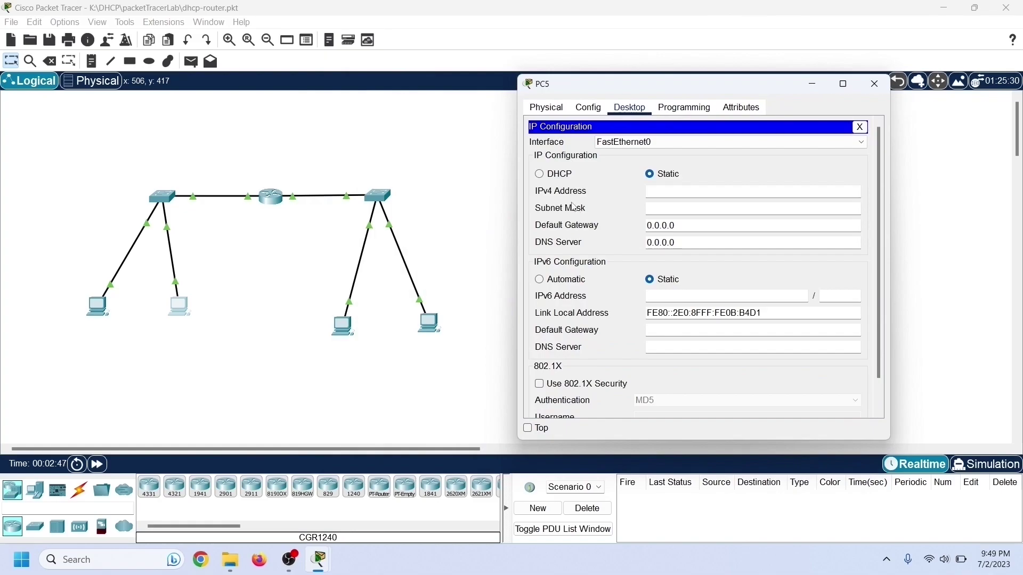
{"action": "left_click", "coordinate": [539, 173]}
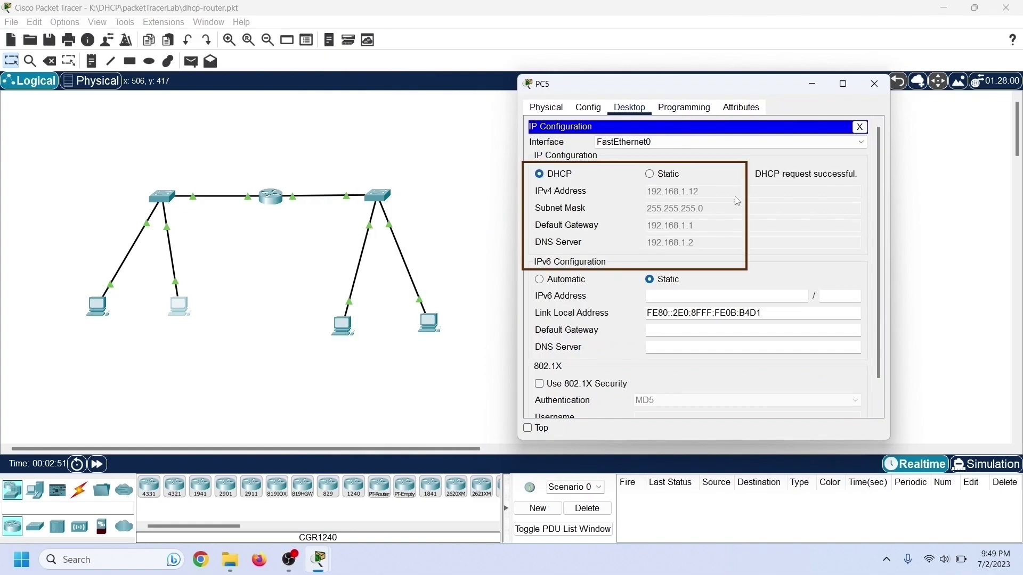
{"action": "left_click", "coordinate": [868, 93]}
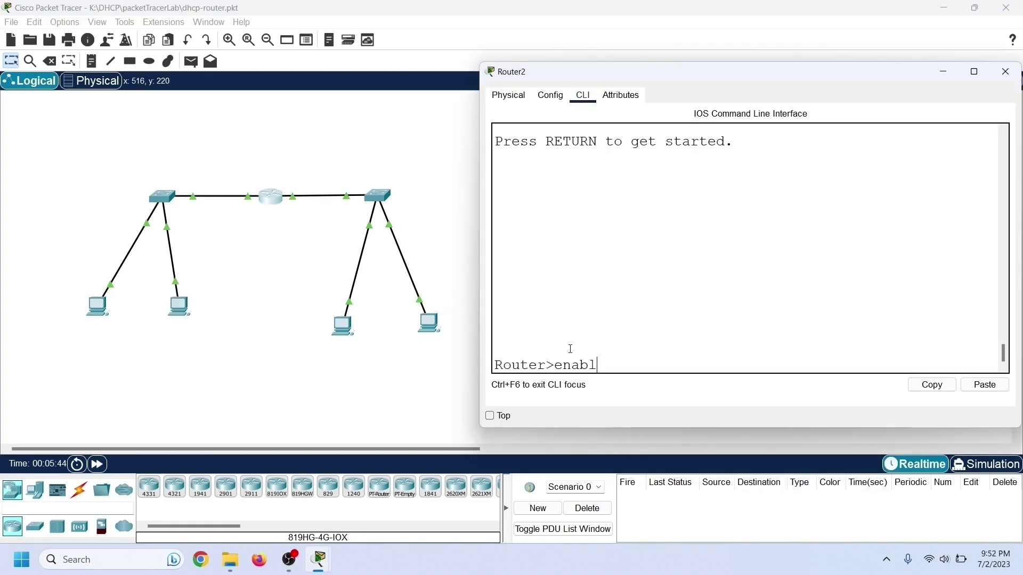
- Enter enable mode on Router2 and list its four DHCP bindings
{"action": "type", "text": "er>enable"}
{"action": "key", "text": "Return"}
{"action": "type", "text": "show ip dhc"}
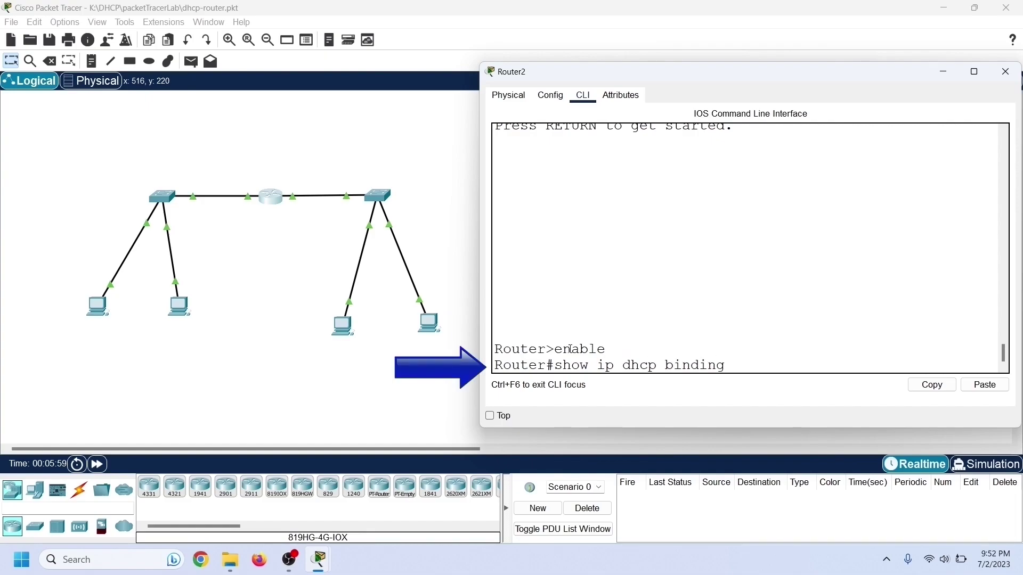
{"action": "type", "text": "p binding"}
{"action": "key", "text": "Return"}
{"action": "left_click_drag", "start_coordinate": [482, 222], "coordinate": [322, 222]}
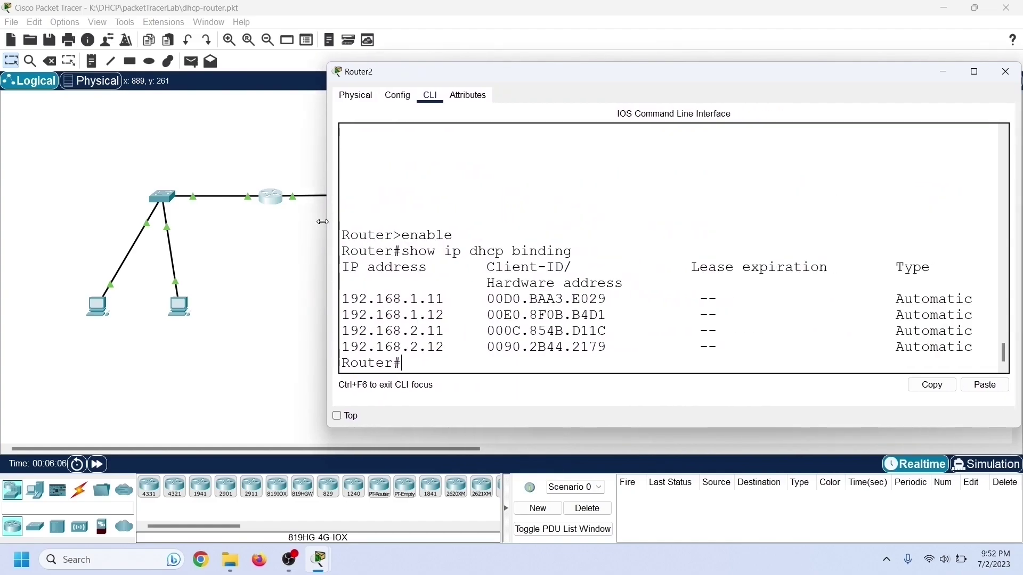
{"action": "left_click_drag", "start_coordinate": [546, 72], "coordinate": [738, 56]}
- Show Left_Network and Right_Network pool statistics, each with 2 leased addresses
{"action": "type", "text": "sho"}
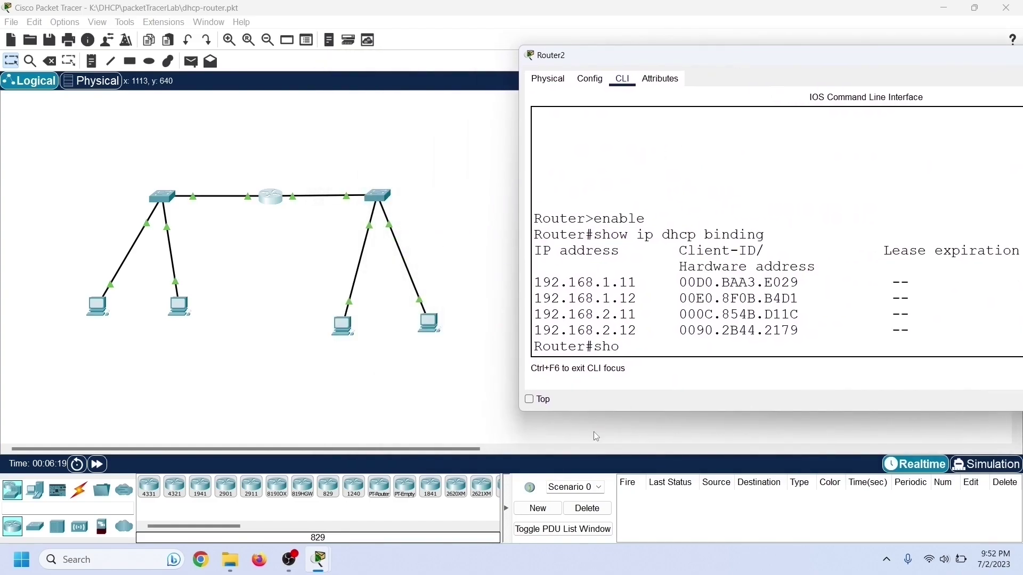
{"action": "type", "text": "w ip dhcp pool Left"}
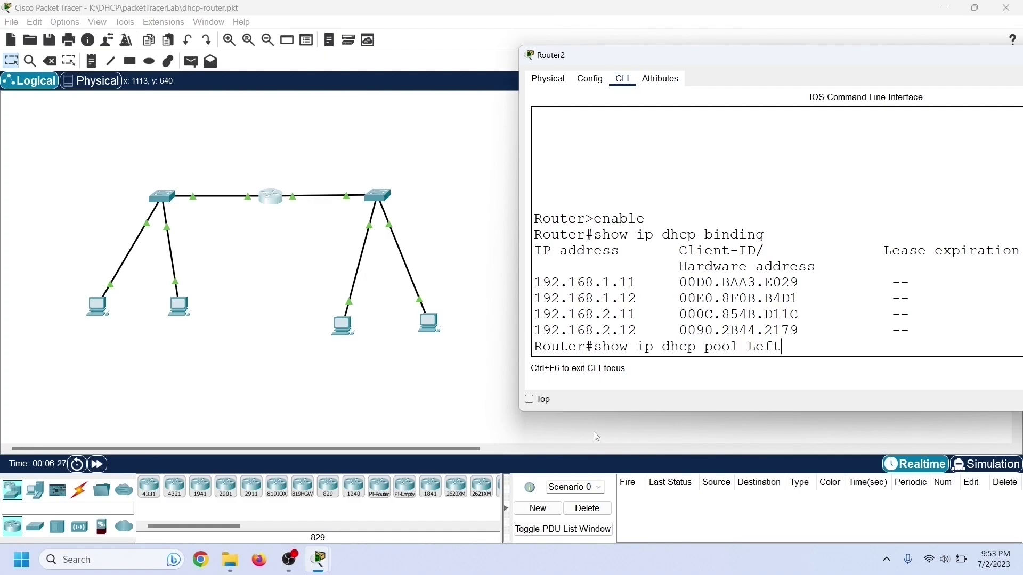
{"action": "type", "text": "_Network"}
{"action": "key", "text": "Return"}
{"action": "left_click_drag", "start_coordinate": [517, 236], "coordinate": [287, 236]}
{"action": "key", "text": "Up"}
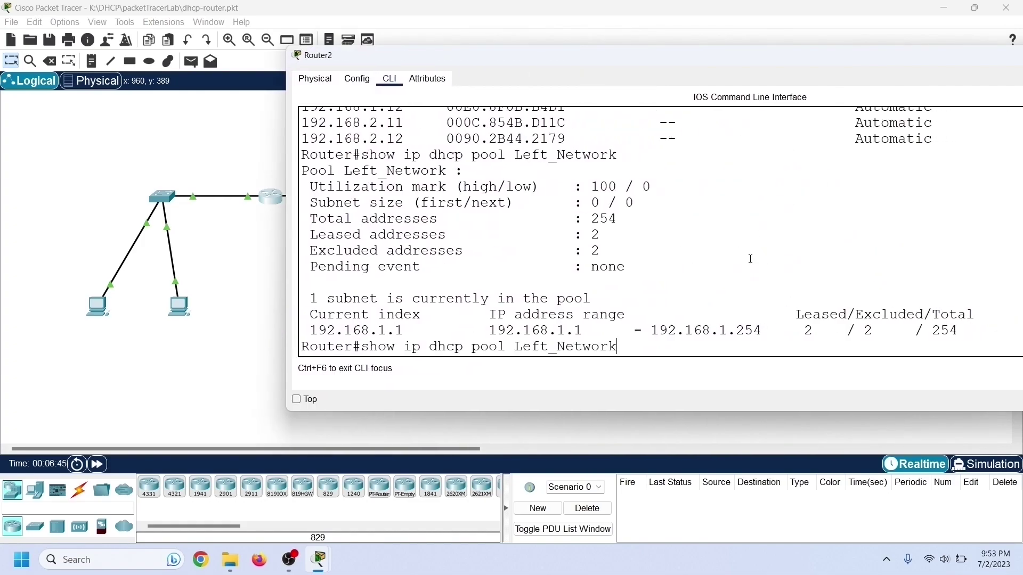
{"action": "key", "text": "BackSpace"}
{"action": "key", "text": "BackSpace"}
{"action": "key", "text": "BackSpace"}
{"action": "key", "text": "BackSpace"}
{"action": "type", "text": "Right"}
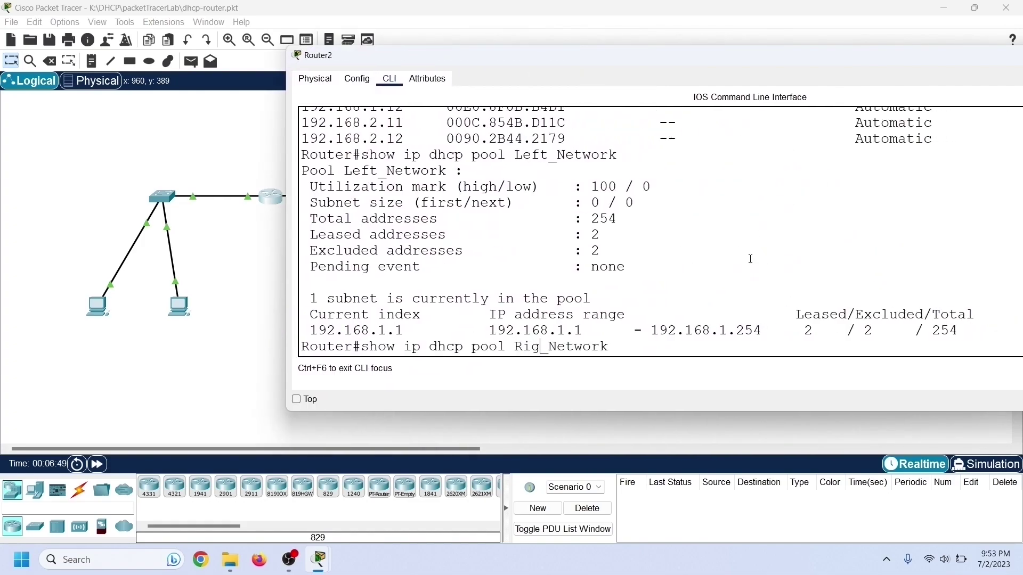
{"action": "key", "text": "Return"}
{"action": "left_click_drag", "start_coordinate": [647, 410], "coordinate": [647, 573]}
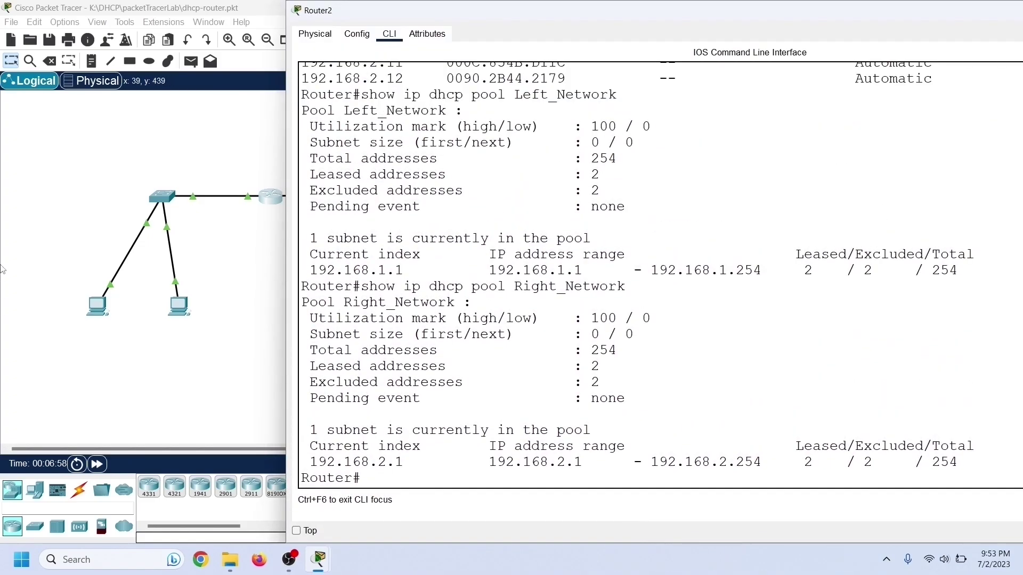